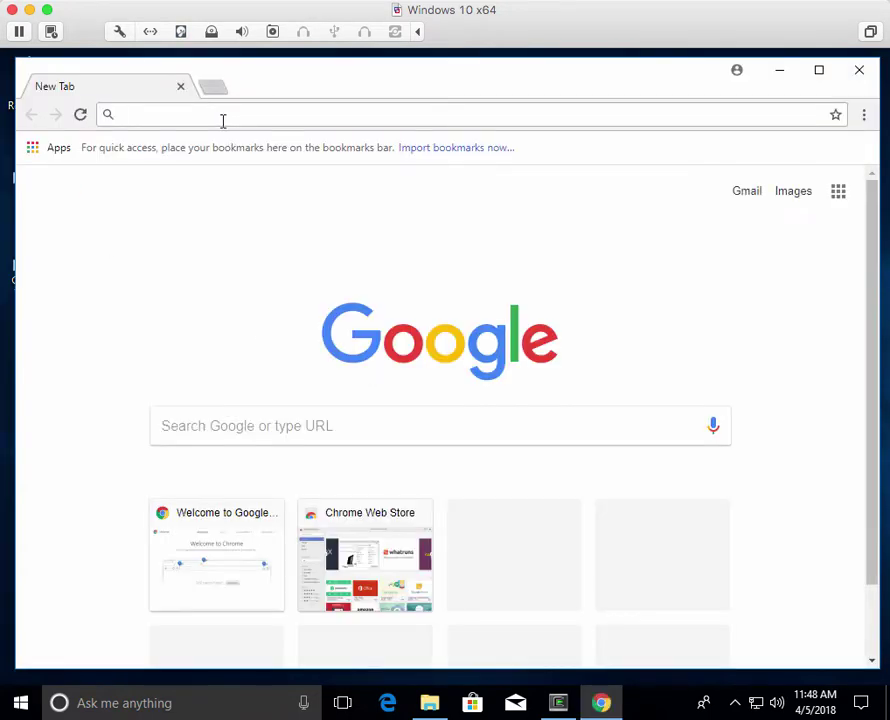
{"action": "type", "text": "http://10.1.10.235:8080/jasperserver-pro"}
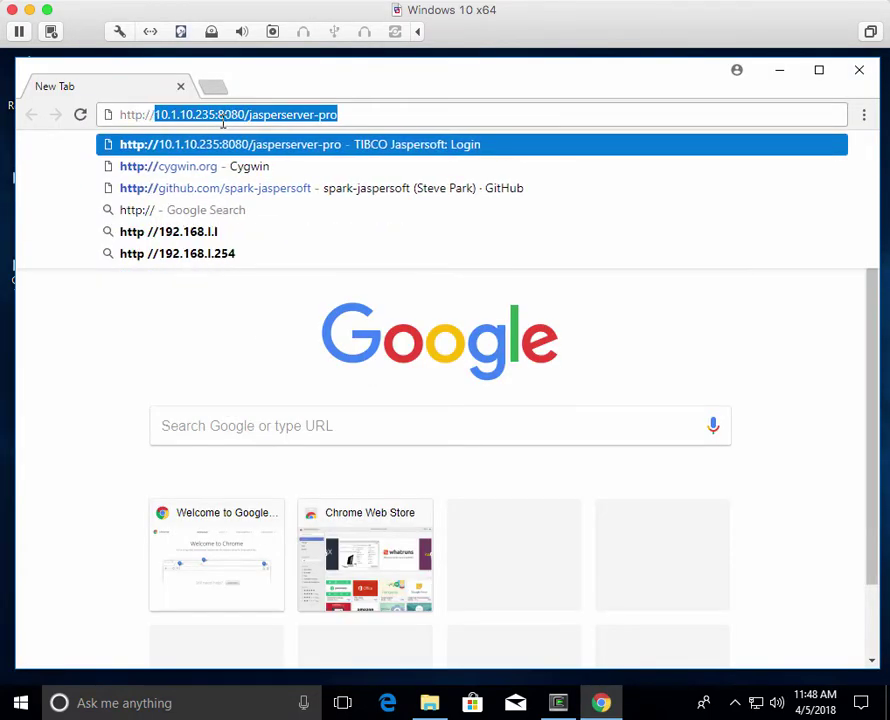
{"action": "key", "text": "Return"}
{"action": "left_click", "coordinate": [533, 530]}
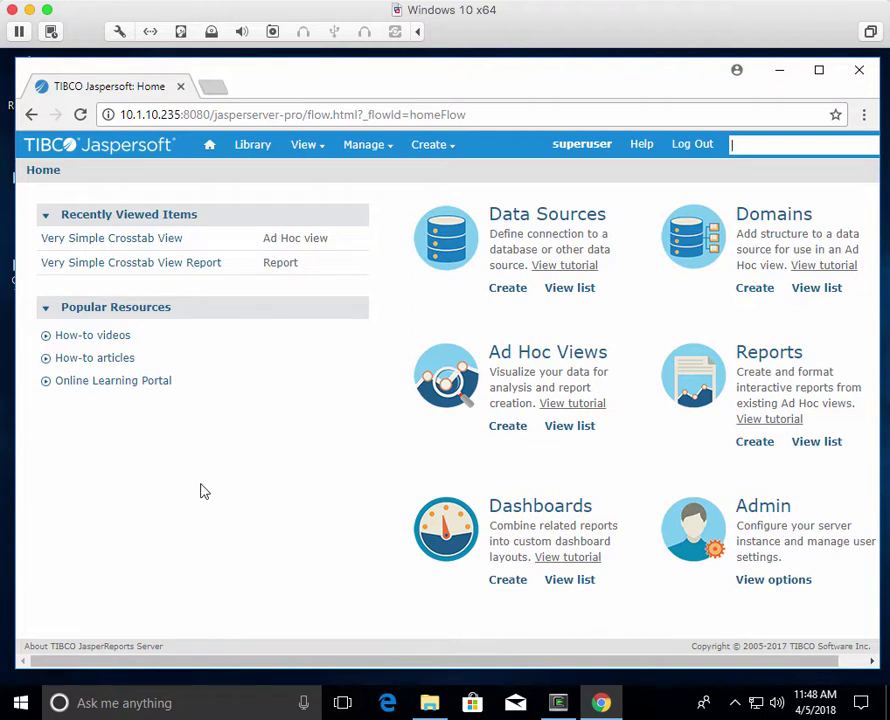
Step: Open the repository and browse to the Domains folder under Organizations > Organization
{"action": "mouse_move", "coordinate": [304, 143]}
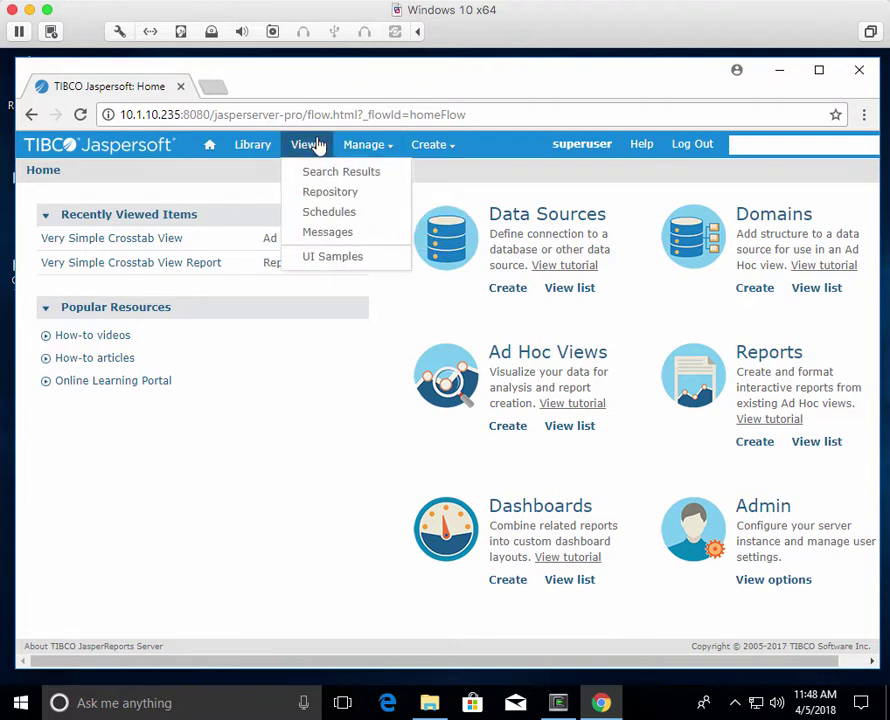
{"action": "left_click", "coordinate": [322, 190]}
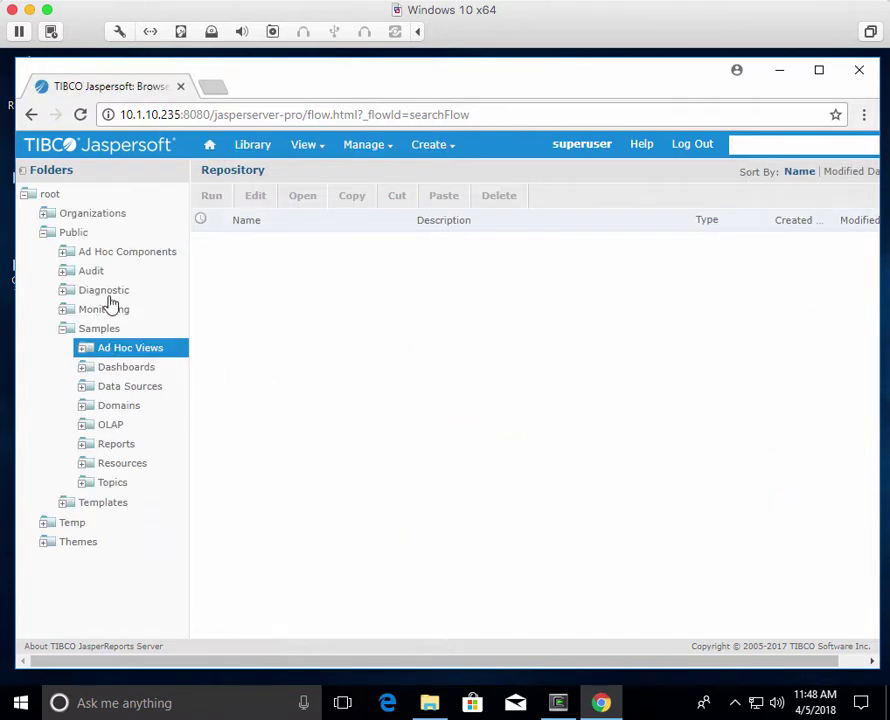
{"action": "left_click", "coordinate": [47, 232]}
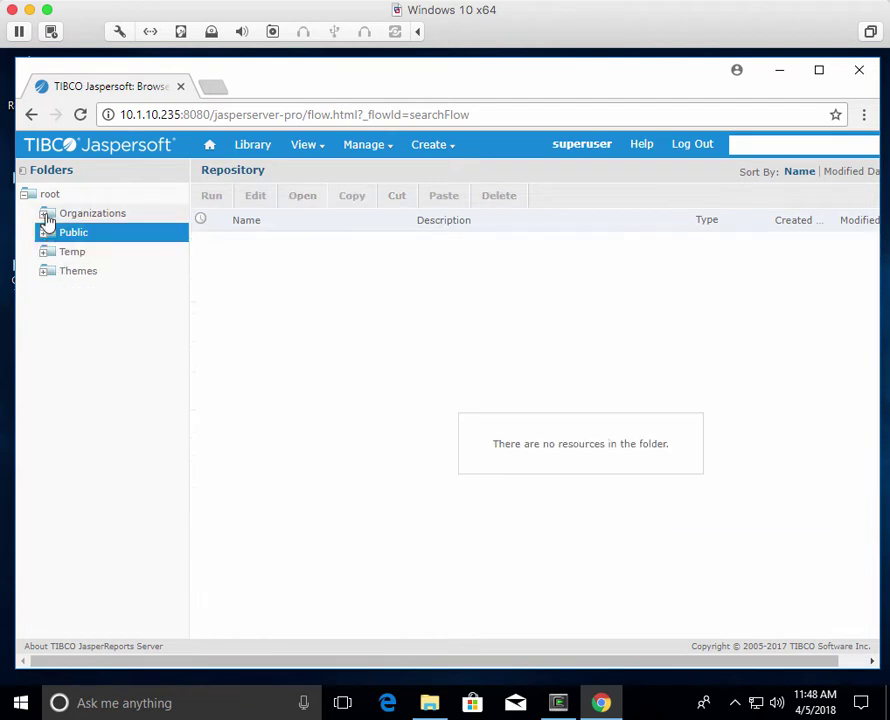
{"action": "left_click", "coordinate": [43, 213]}
{"action": "left_click", "coordinate": [66, 252]}
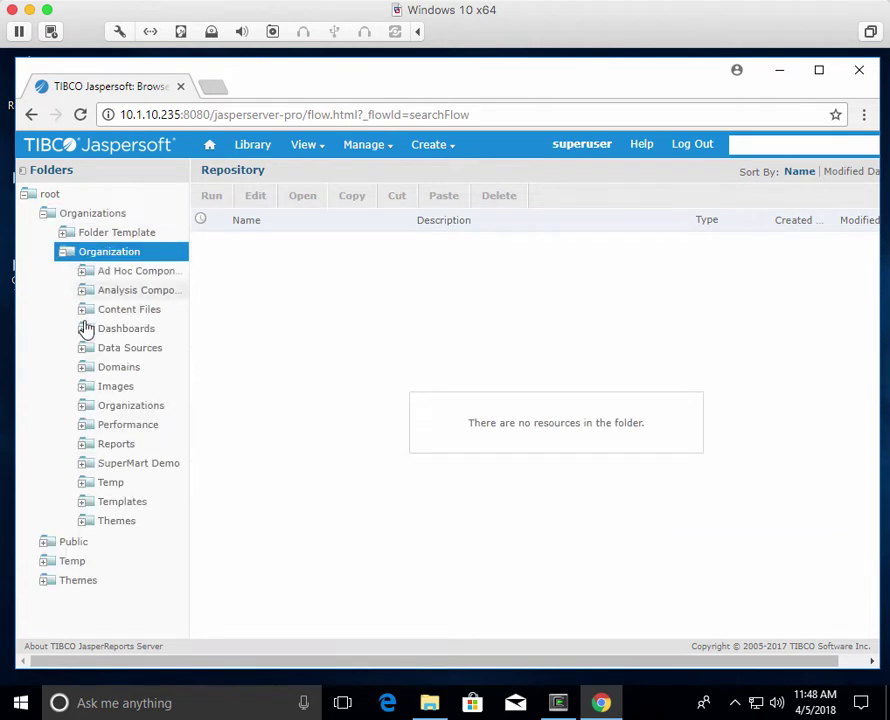
{"action": "left_click", "coordinate": [116, 367]}
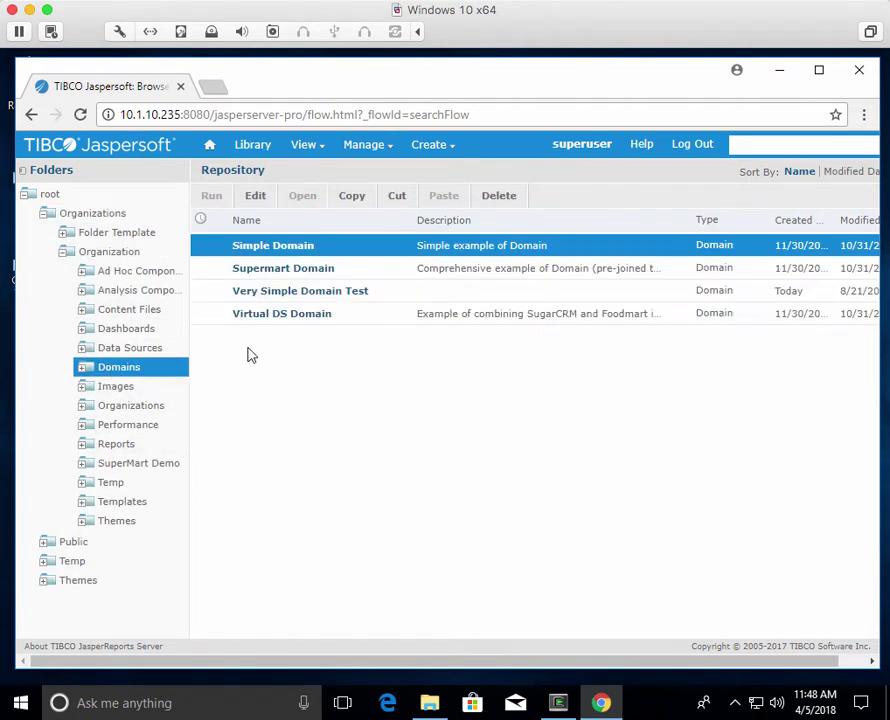
Step: Open Very Simple Domain Test in the Domain Designer, review its sets and items, and leave without saving
{"action": "left_click", "coordinate": [286, 293]}
{"action": "left_click", "coordinate": [255, 196]}
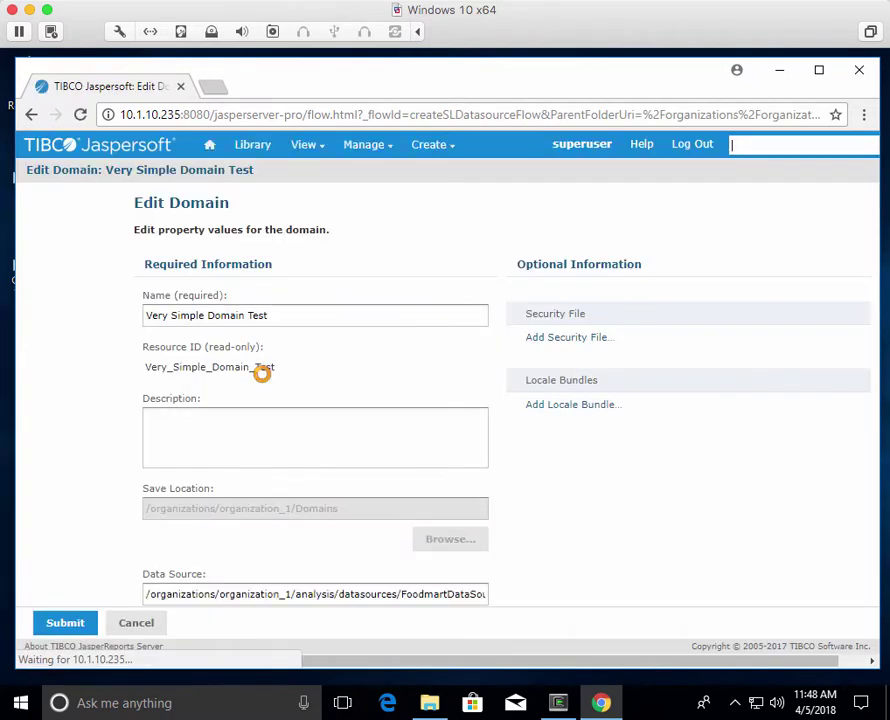
{"action": "scroll", "coordinate": [275, 480], "scroll_direction": "down", "scroll_amount": 2}
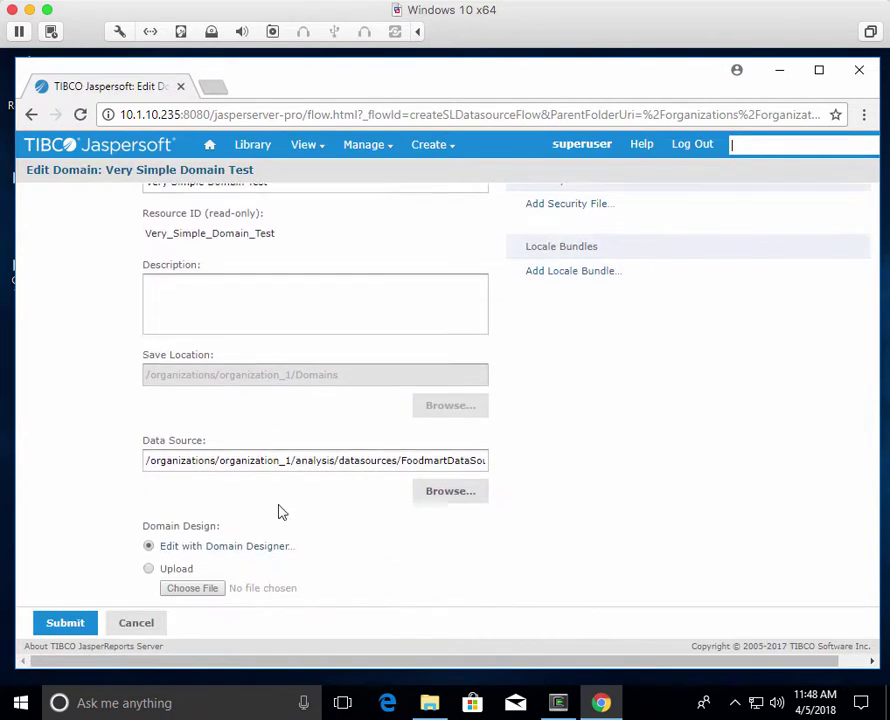
{"action": "left_click", "coordinate": [242, 547]}
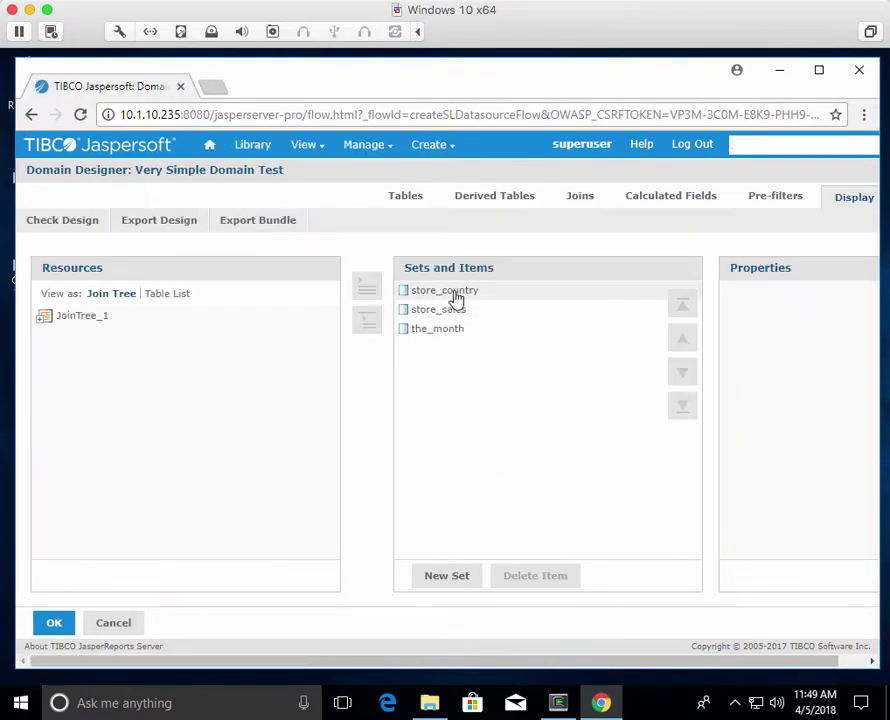
{"action": "left_click_drag", "start_coordinate": [453, 292], "coordinate": [457, 340]}
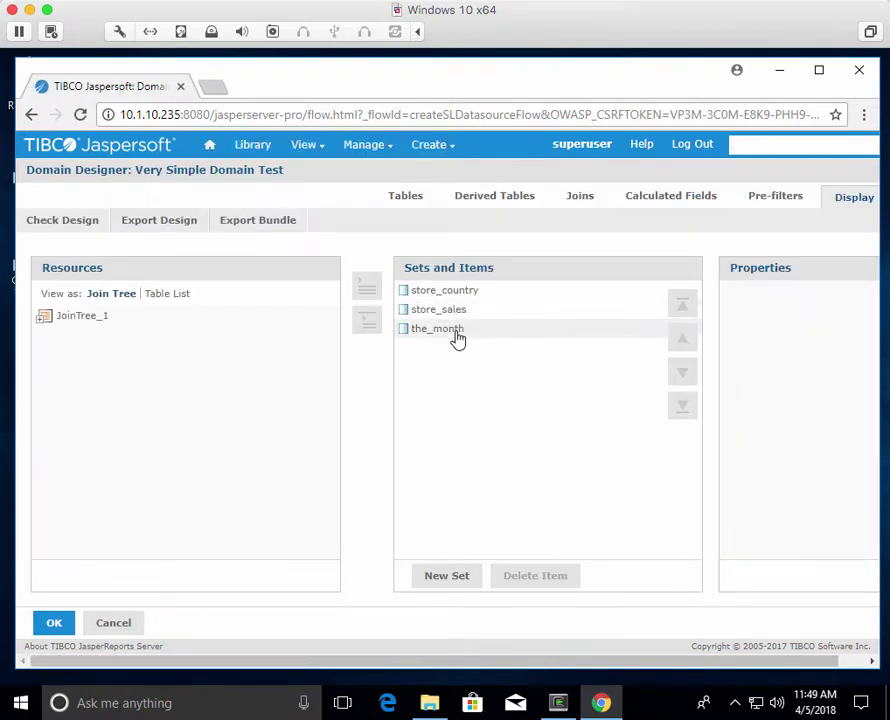
{"action": "left_click", "coordinate": [117, 622]}
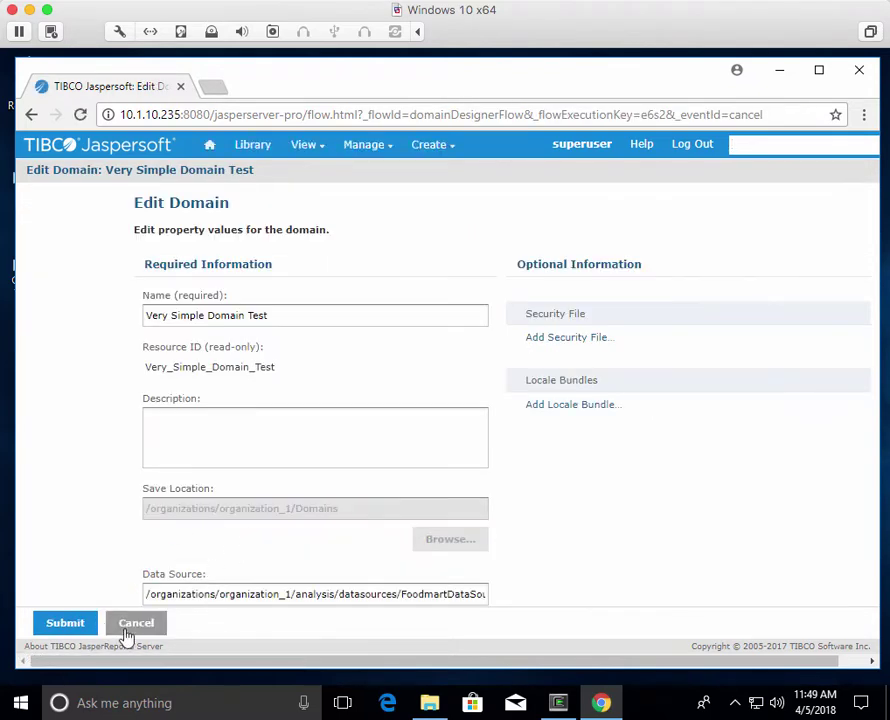
{"action": "left_click", "coordinate": [125, 626]}
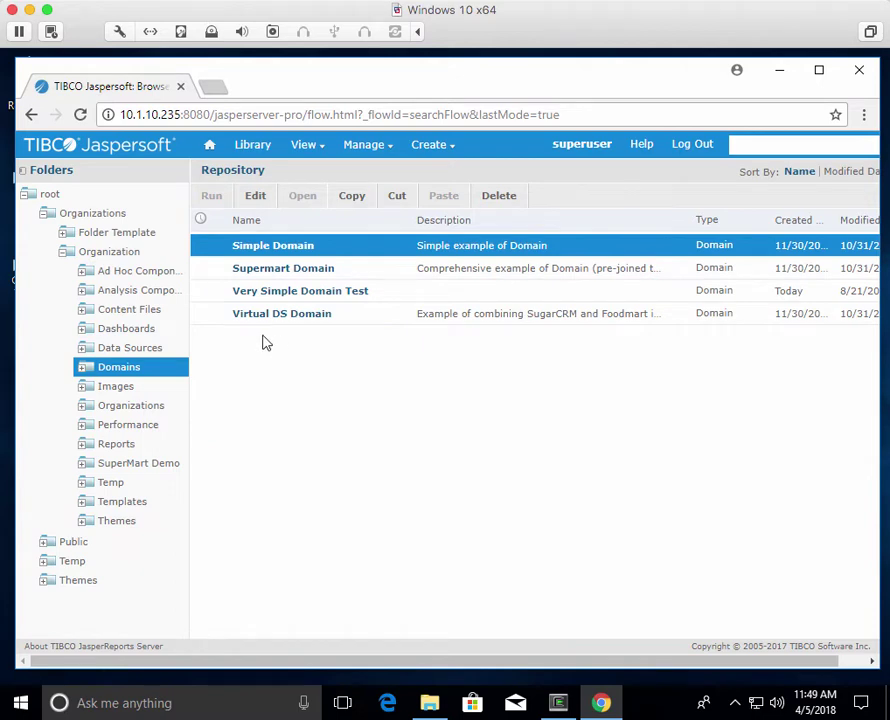
Step: Open Very Simple Topic Test from the organization's Ad Hoc Components Topics folder, review its selected fields, and leave without saving
{"action": "left_click", "coordinate": [90, 255]}
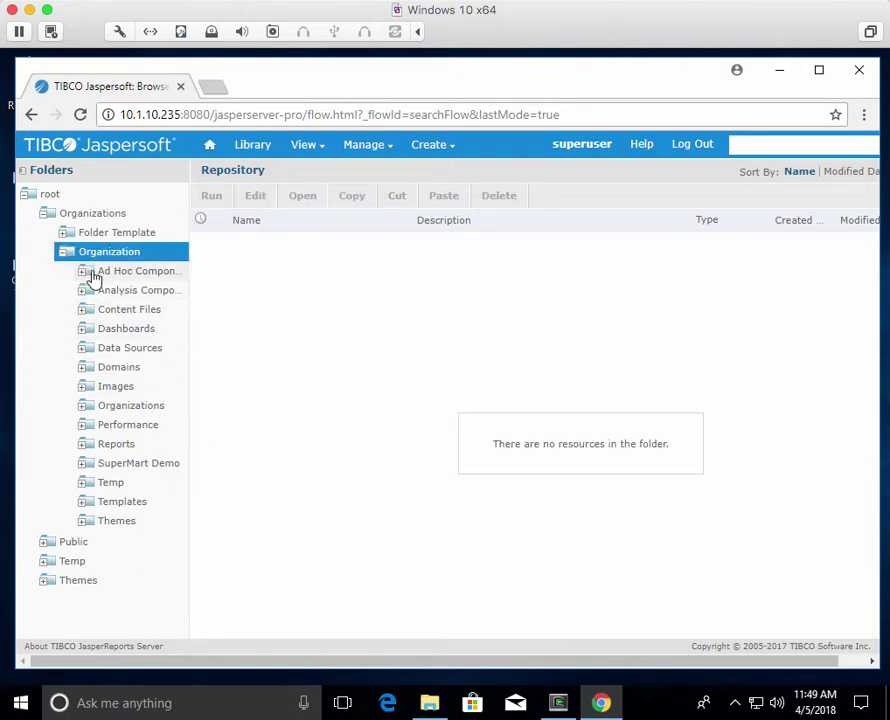
{"action": "left_click", "coordinate": [90, 274]}
{"action": "left_click", "coordinate": [139, 330]}
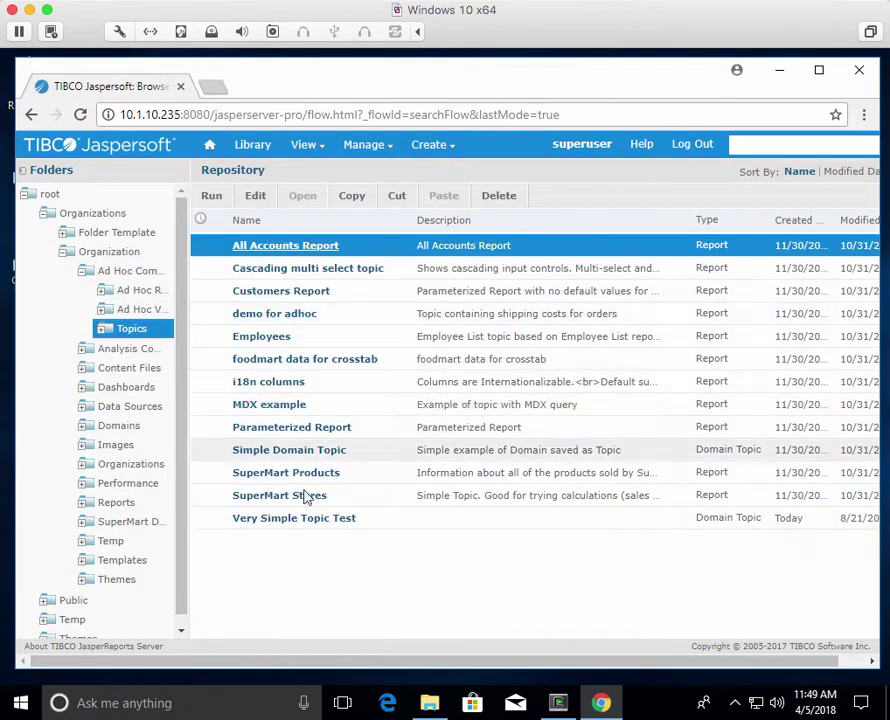
{"action": "left_click", "coordinate": [342, 518]}
{"action": "left_click", "coordinate": [257, 197]}
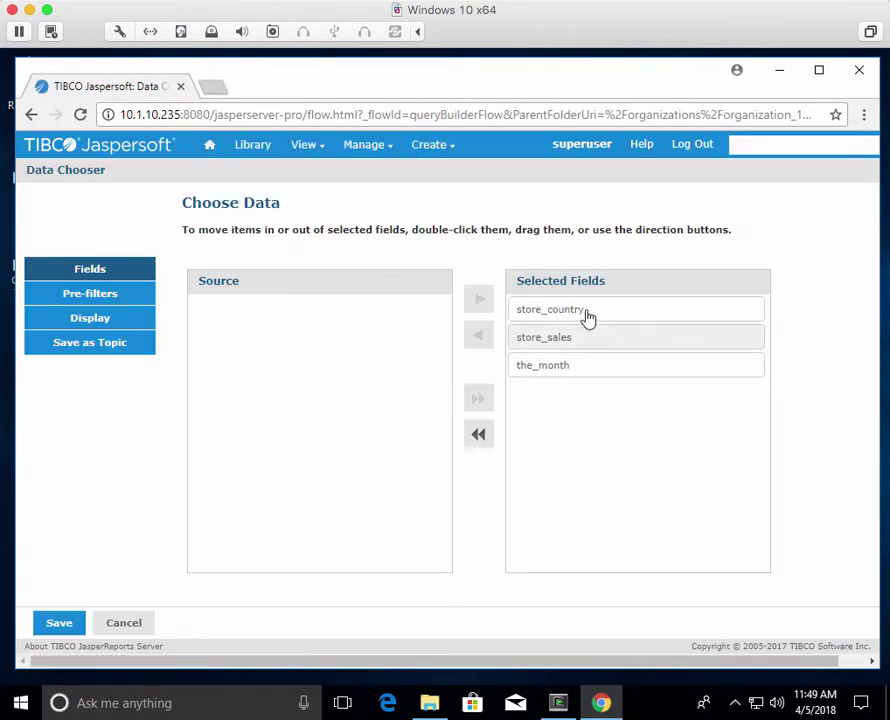
{"action": "left_click", "coordinate": [121, 625]}
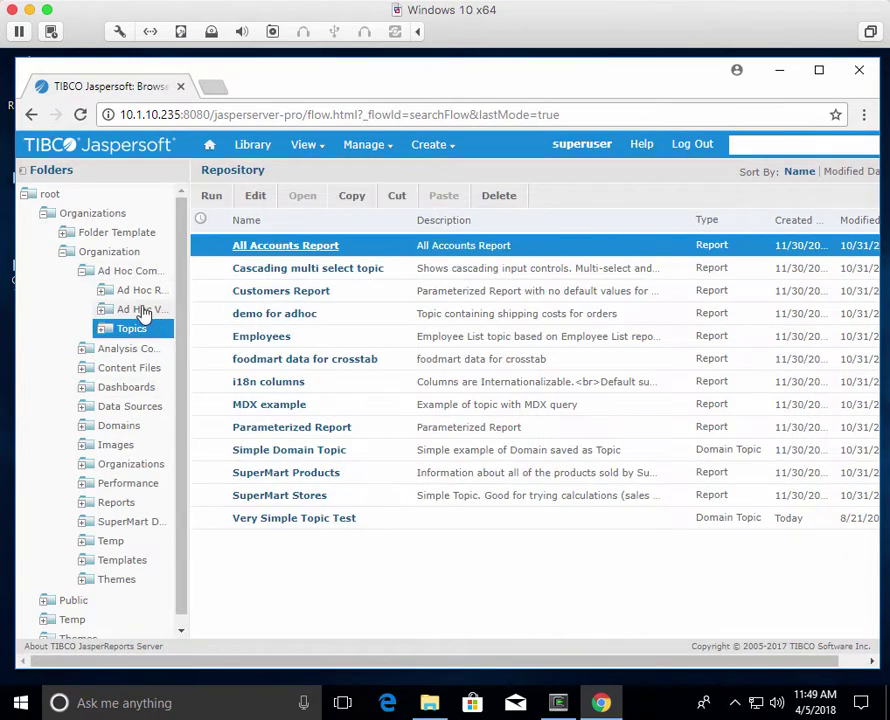
Step: Open Very Simple Chart View from the Ad Hoc Views folder and examine its fields, measures and country filter
{"action": "left_click", "coordinate": [143, 312]}
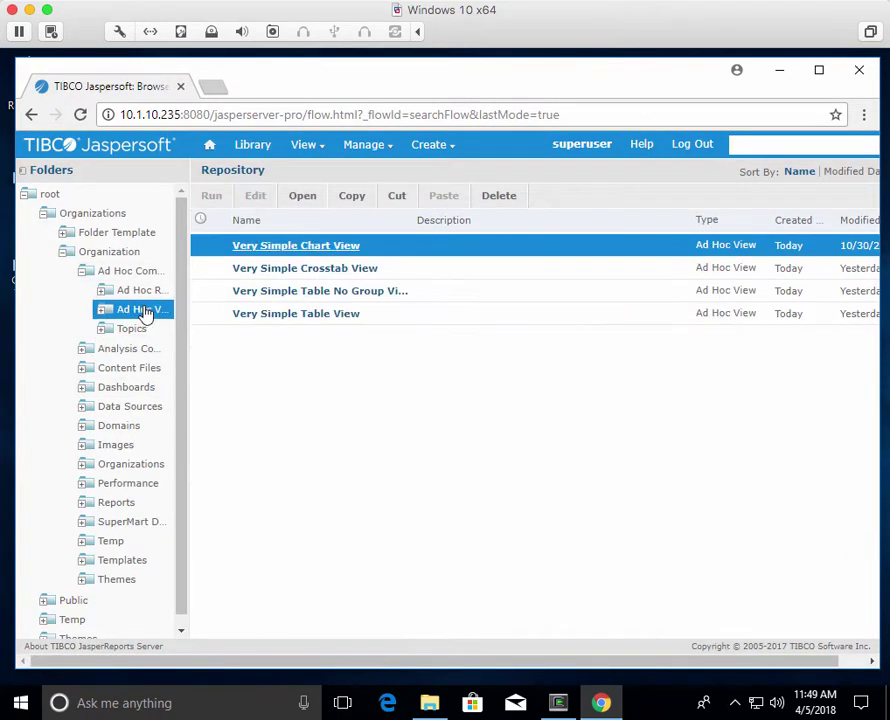
{"action": "left_click", "coordinate": [295, 246]}
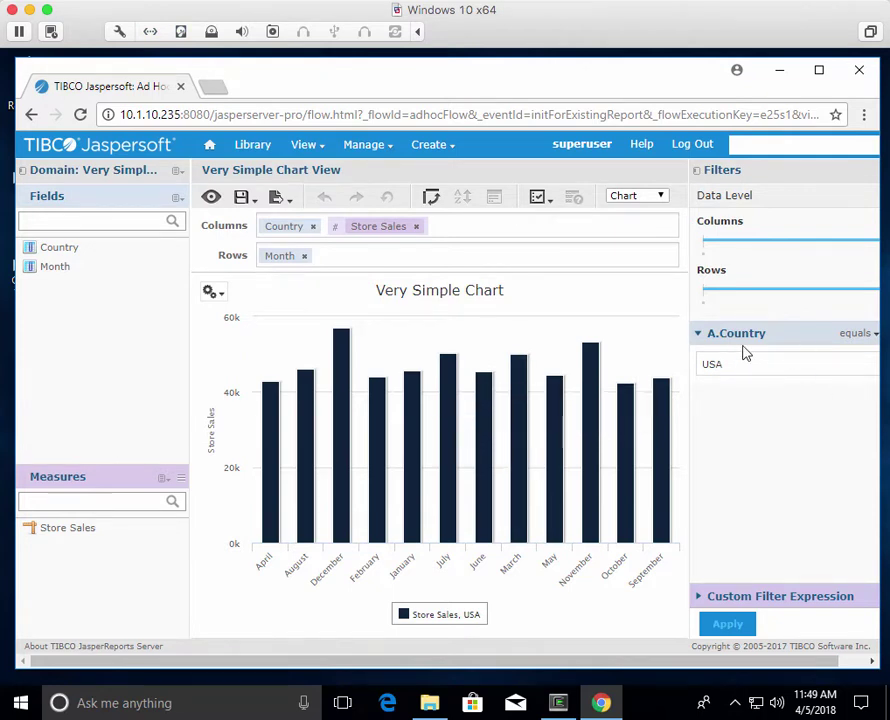
{"action": "left_click", "coordinate": [305, 144]}
{"action": "left_click", "coordinate": [312, 196]}
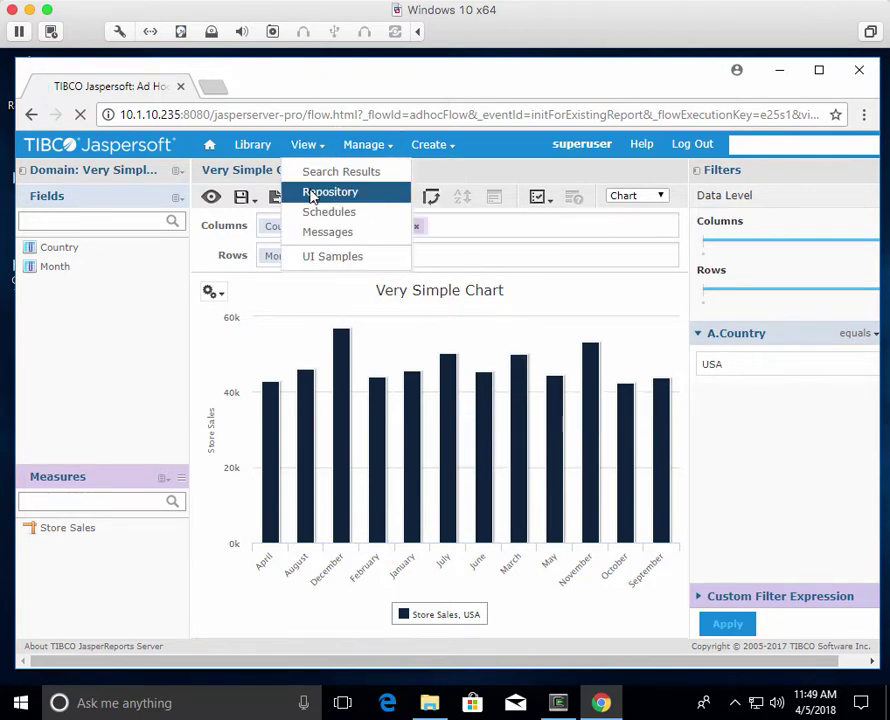
{"action": "left_click", "coordinate": [305, 245]}
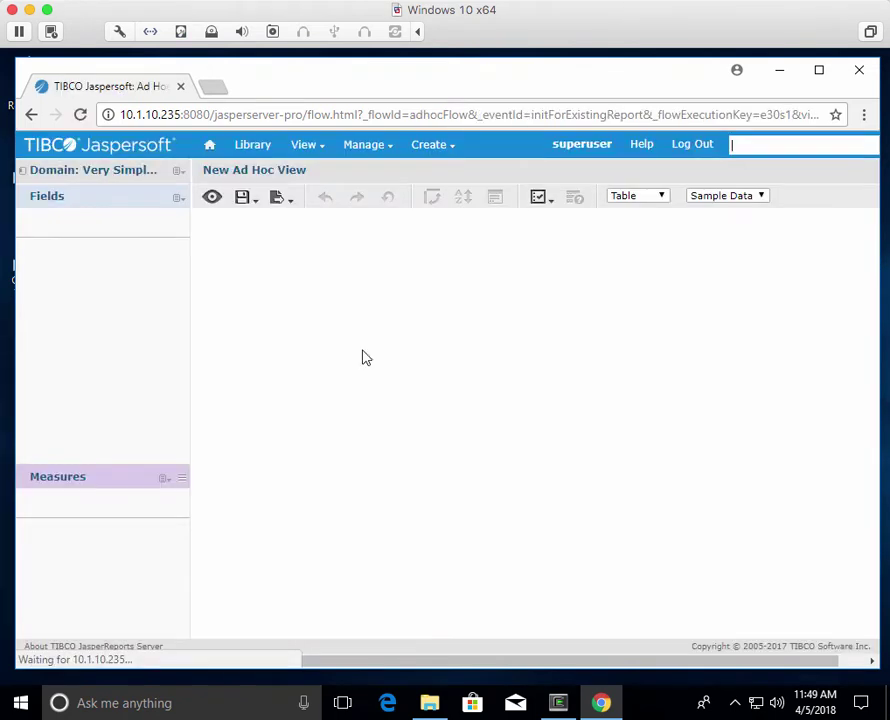
{"action": "left_click", "coordinate": [358, 352]}
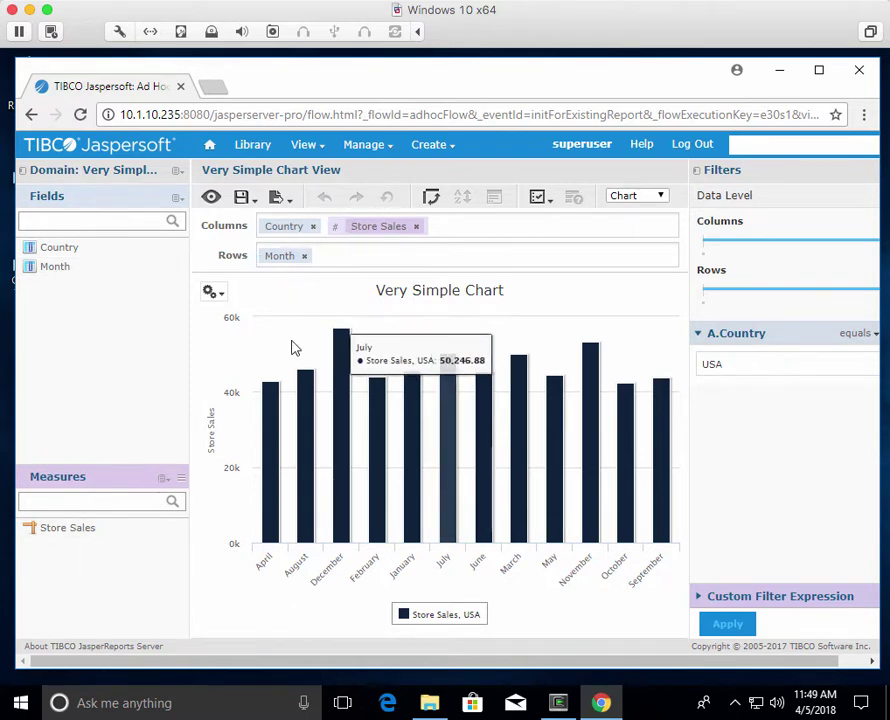
Step: Return to the repository and open Very Simple Crosstab View to examine its columns, rows and filter
{"action": "mouse_move", "coordinate": [320, 148]}
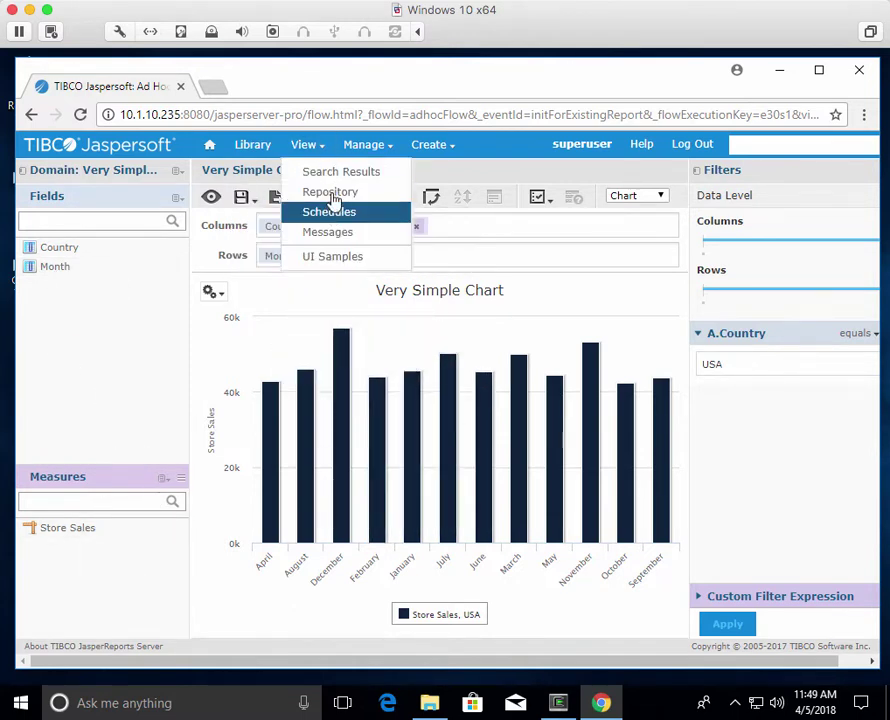
{"action": "left_click", "coordinate": [332, 193]}
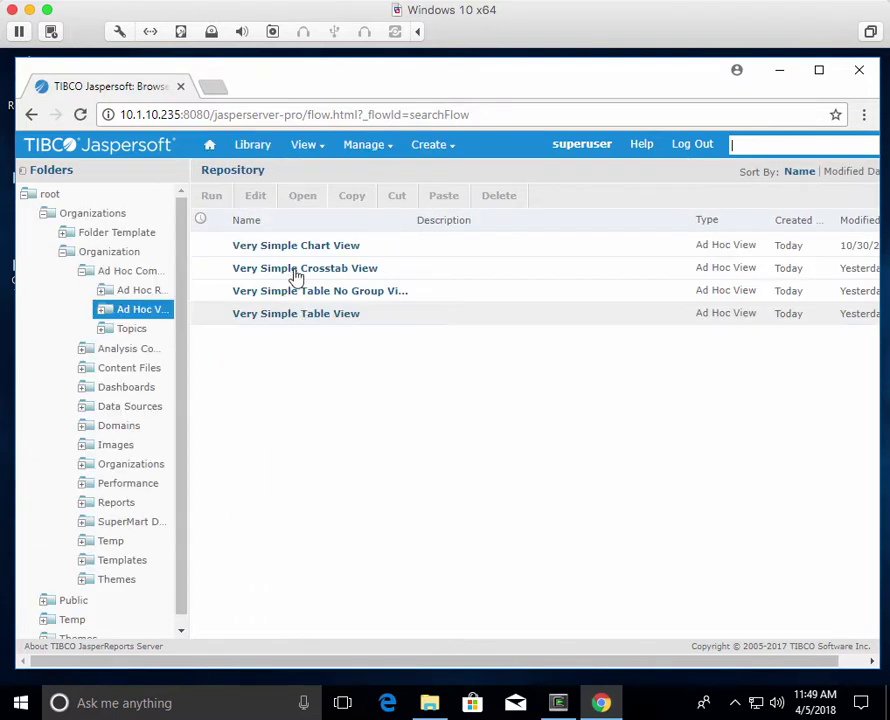
{"action": "left_click", "coordinate": [305, 273]}
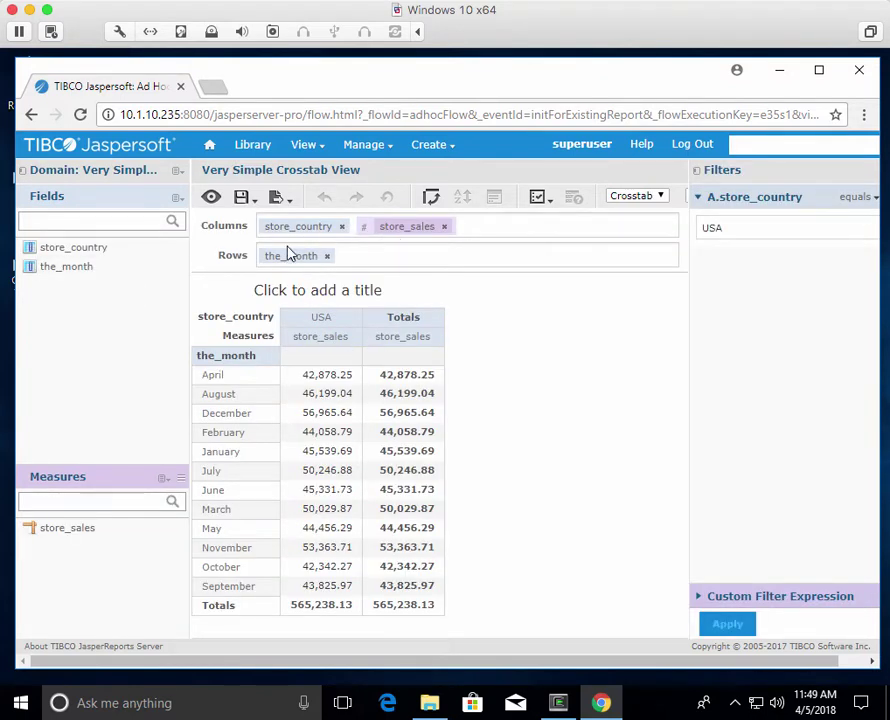
Step: Go back to the repository and open Very Simple Table No Group View to examine its columns
{"action": "mouse_move", "coordinate": [303, 145]}
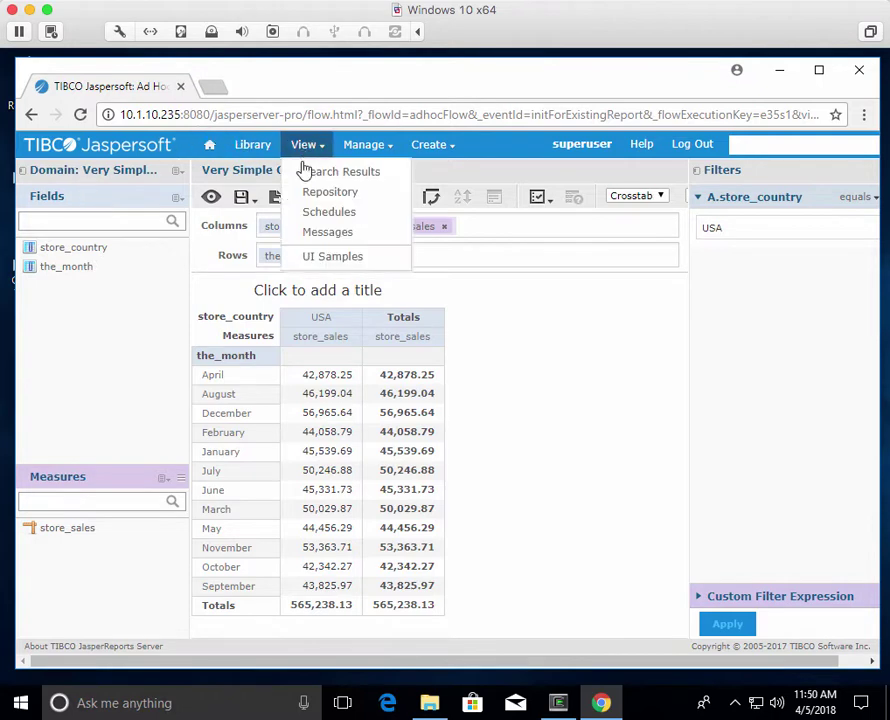
{"action": "left_click", "coordinate": [304, 178]}
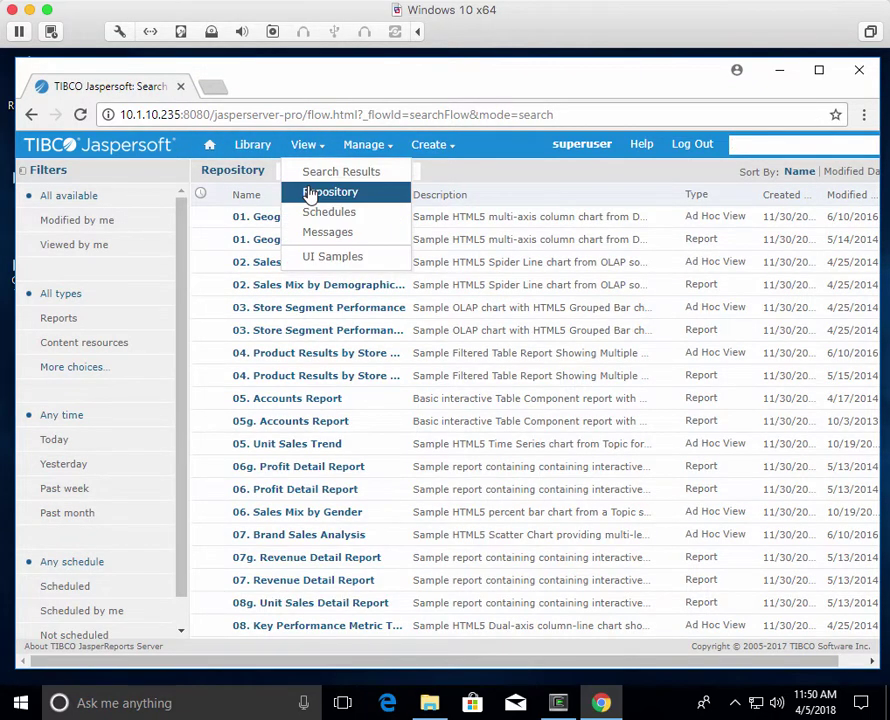
{"action": "left_click", "coordinate": [299, 192]}
{"action": "left_click", "coordinate": [264, 291]}
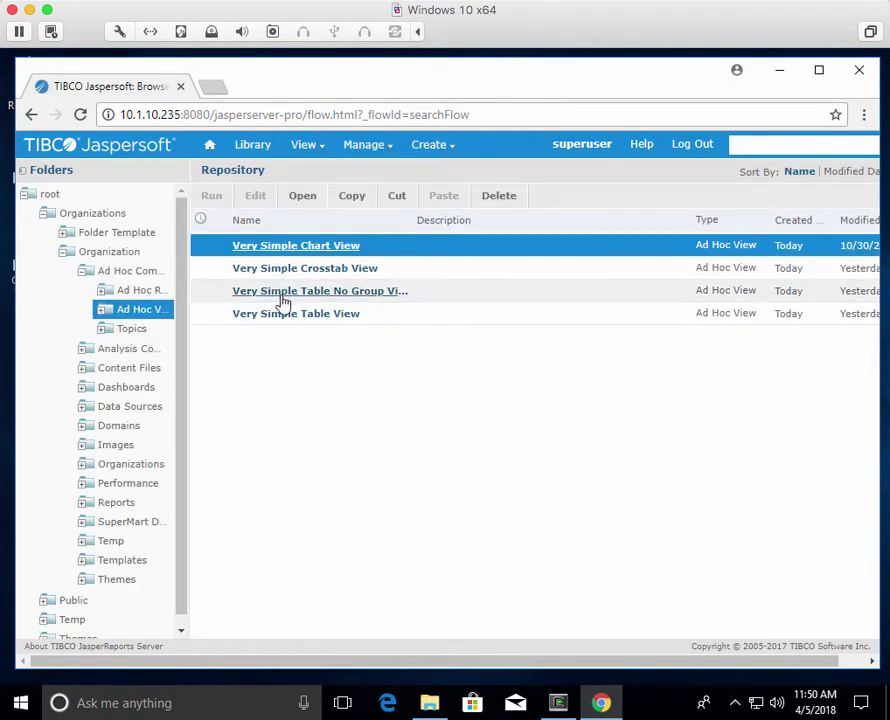
{"action": "left_click", "coordinate": [282, 297]}
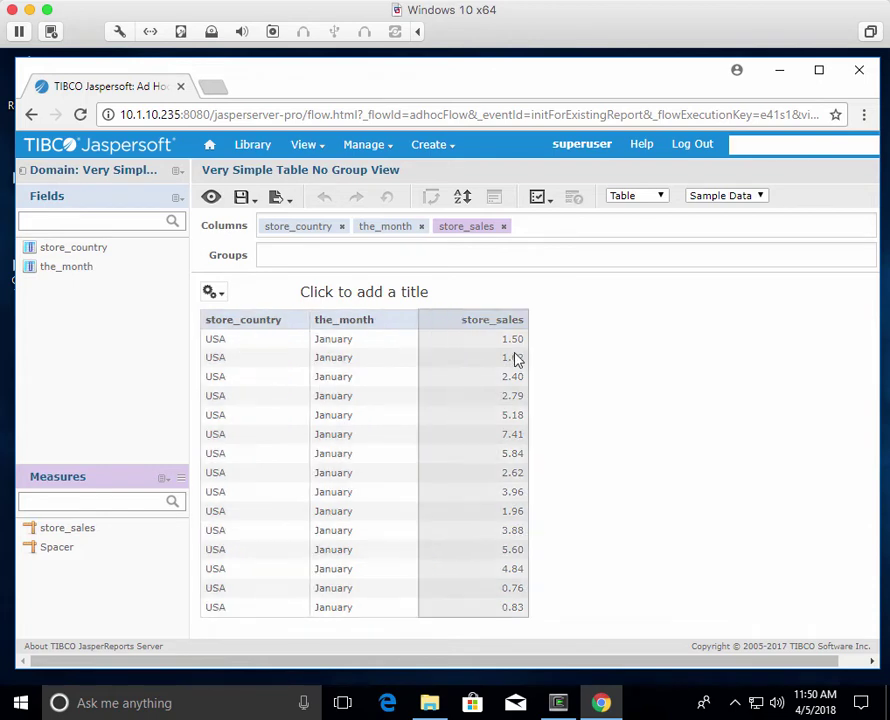
Step: Return to the repository and open Very Simple Table View to examine its columns, group and country filter
{"action": "left_click", "coordinate": [210, 291]}
{"action": "left_click", "coordinate": [305, 144]}
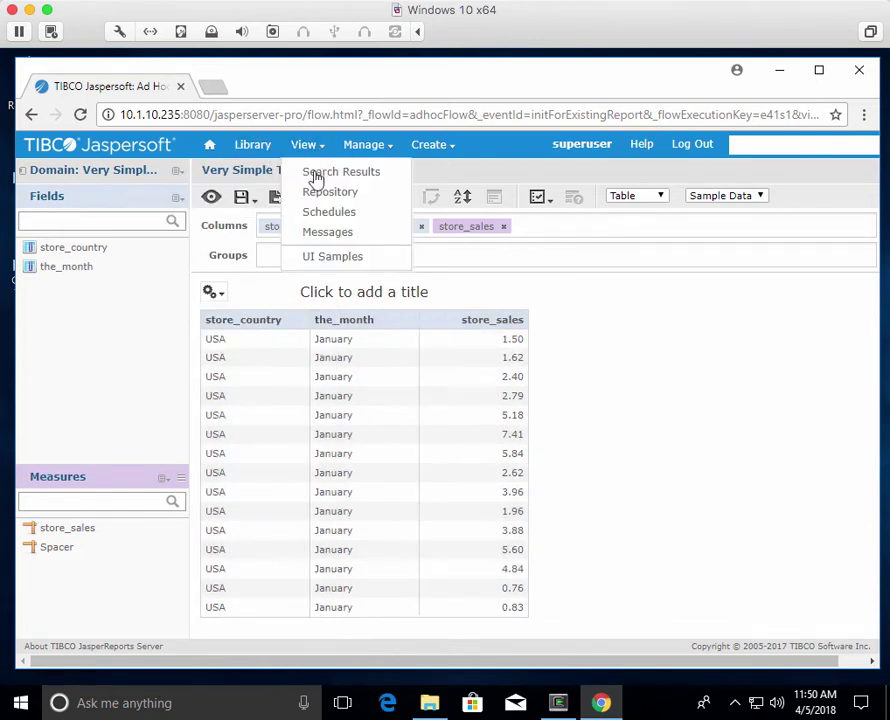
{"action": "left_click", "coordinate": [300, 194]}
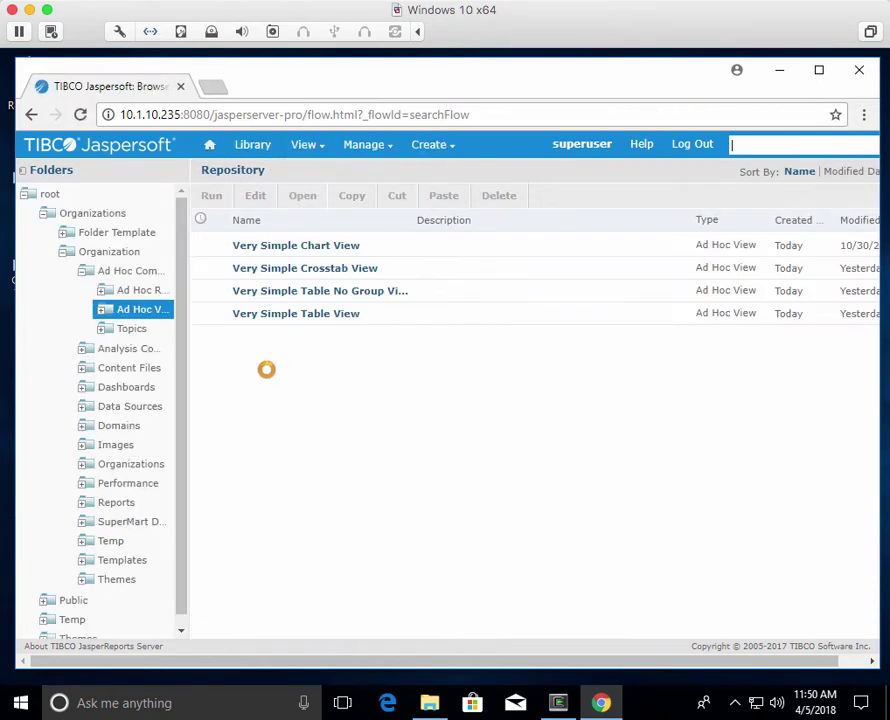
{"action": "left_click", "coordinate": [309, 315]}
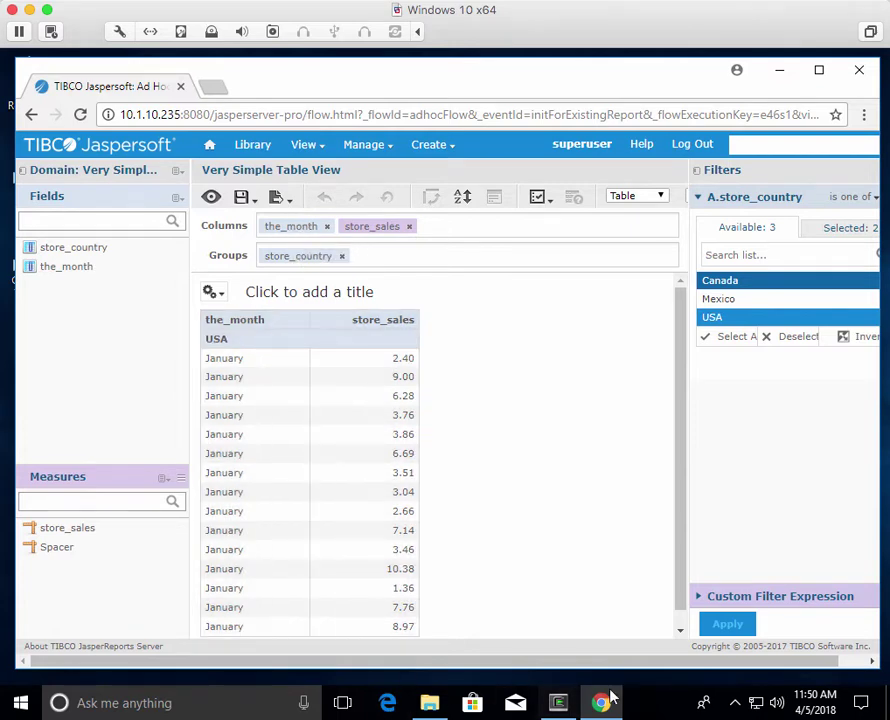
{"action": "key", "text": "alt+Tab"}
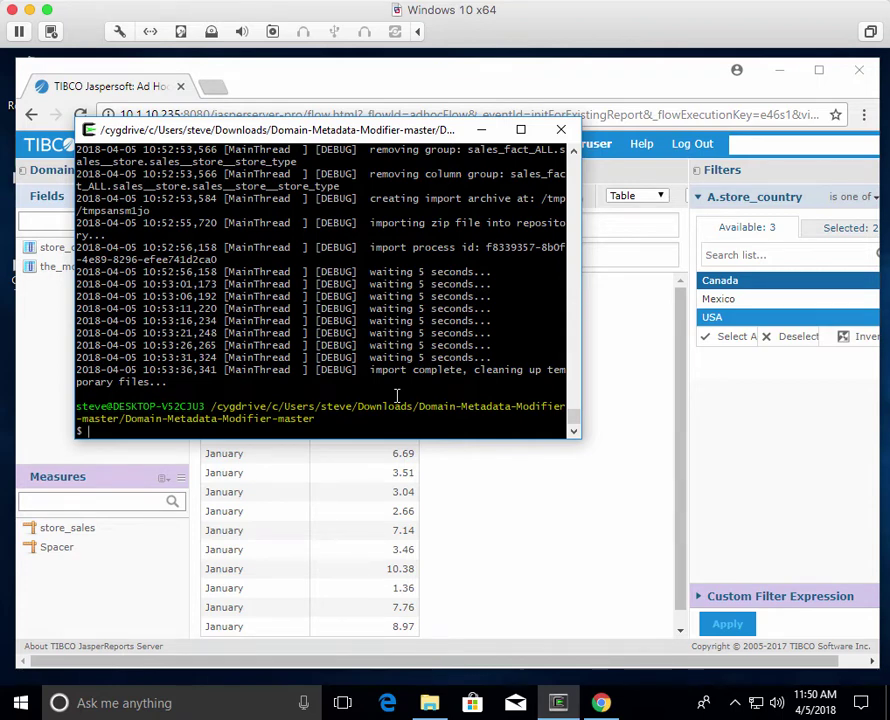
{"action": "type", "text": "python3 Dom"}
{"action": "key", "text": "Tab"}
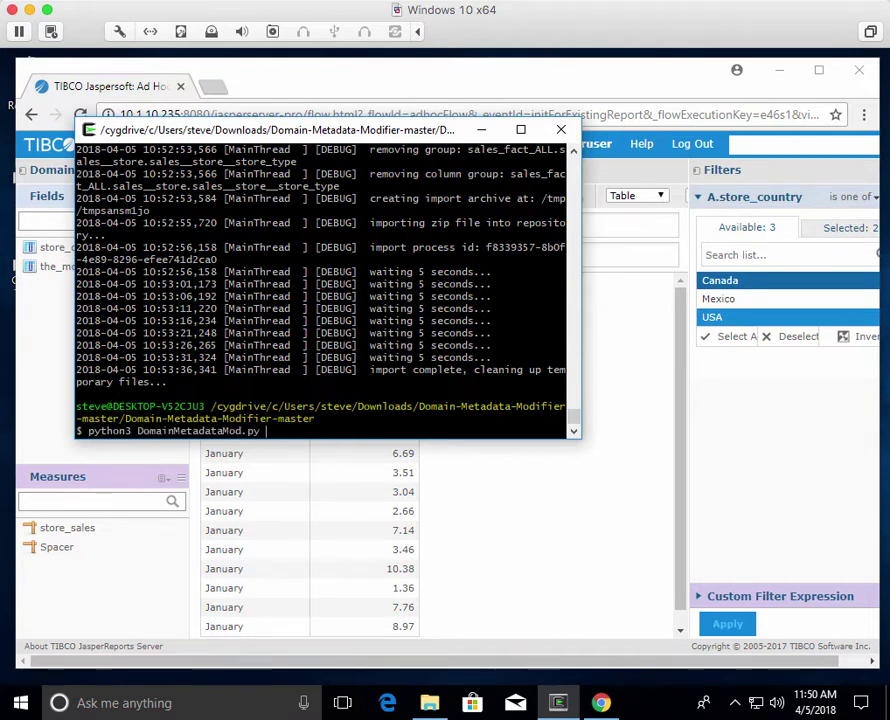
{"action": "type", "text": "http://10.1.10.235:8080/jasper"}
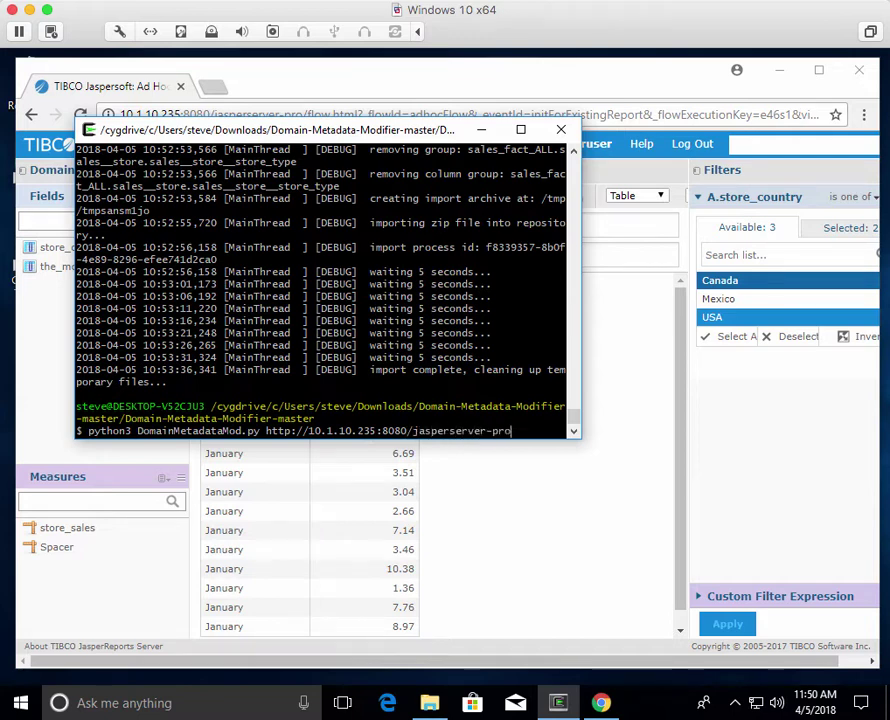
{"action": "type", "text": "ser Very_Simple_Domain_Test"}
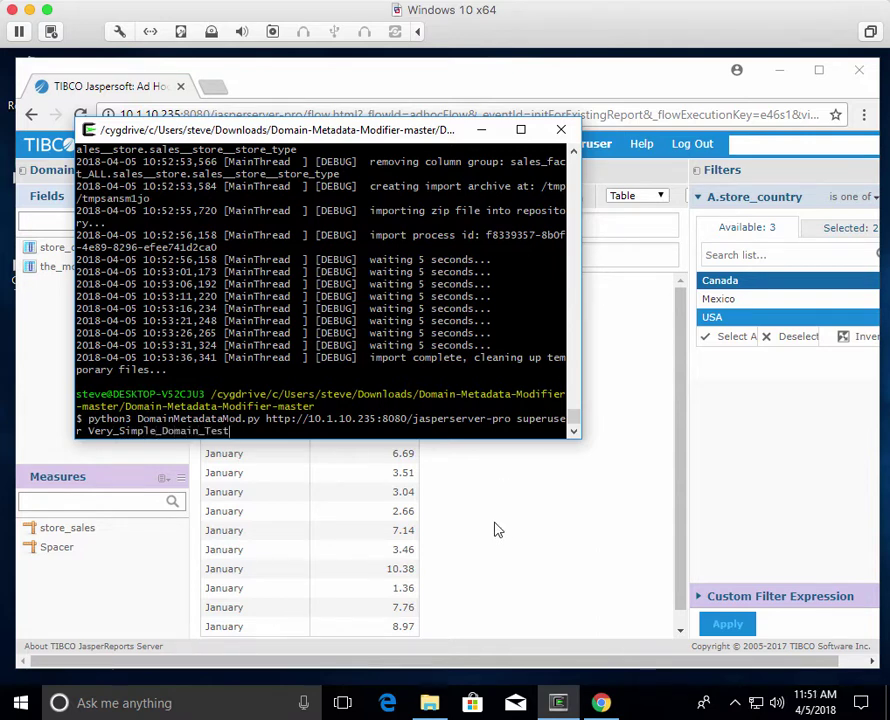
Step: In the JasperReports Server repository, view the resource ID in the properties of Very Simple Domain Test in the Domains folder
{"action": "left_click", "coordinate": [498, 529]}
{"action": "mouse_move", "coordinate": [304, 145]}
{"action": "left_click", "coordinate": [306, 180]}
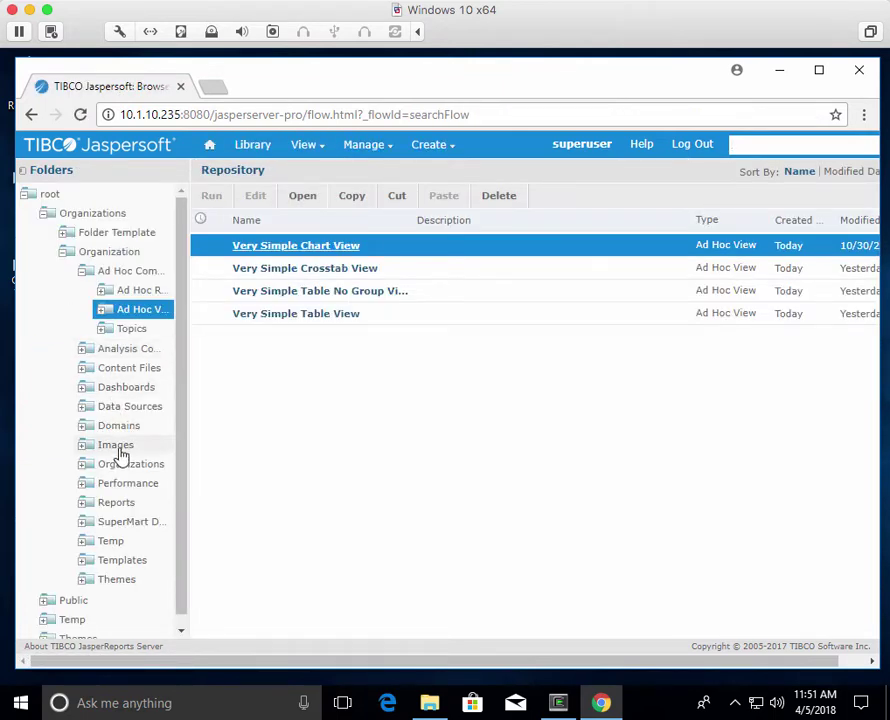
{"action": "left_click", "coordinate": [119, 425]}
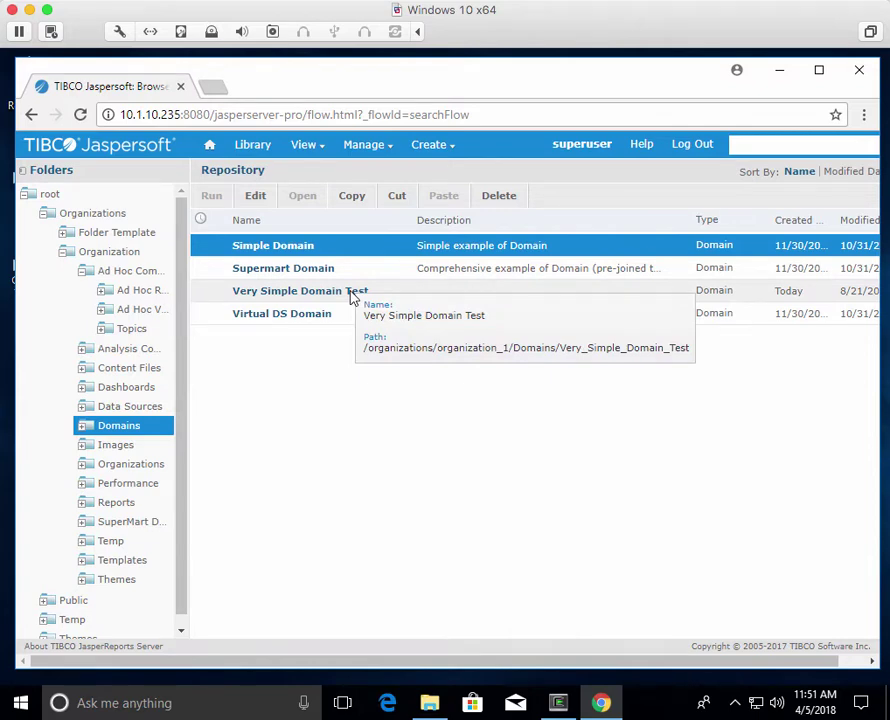
{"action": "right_click", "coordinate": [350, 297]}
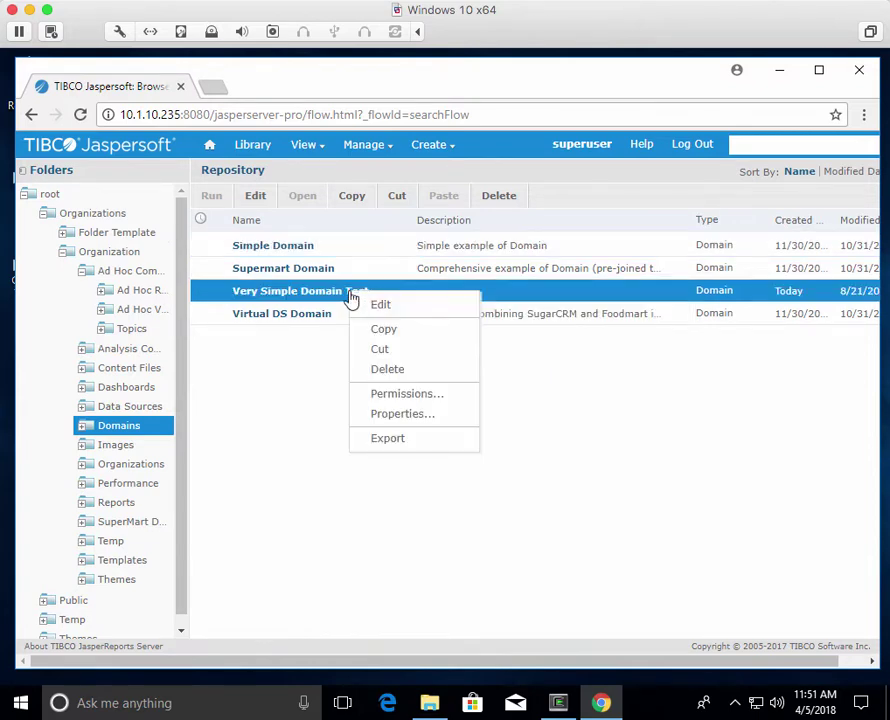
{"action": "left_click", "coordinate": [401, 421]}
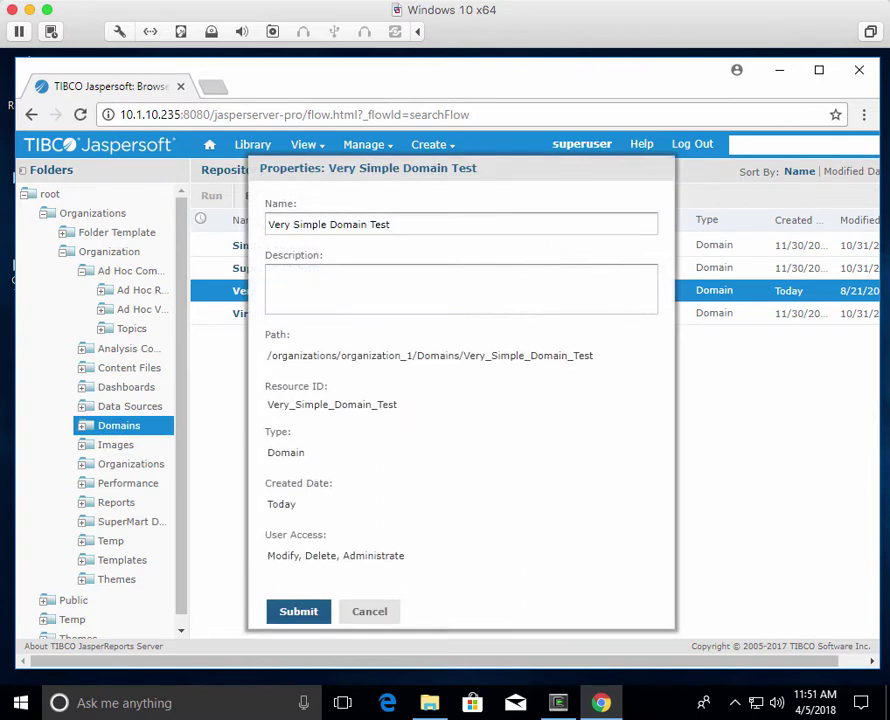
{"action": "left_click_drag", "start_coordinate": [273, 407], "coordinate": [416, 408]}
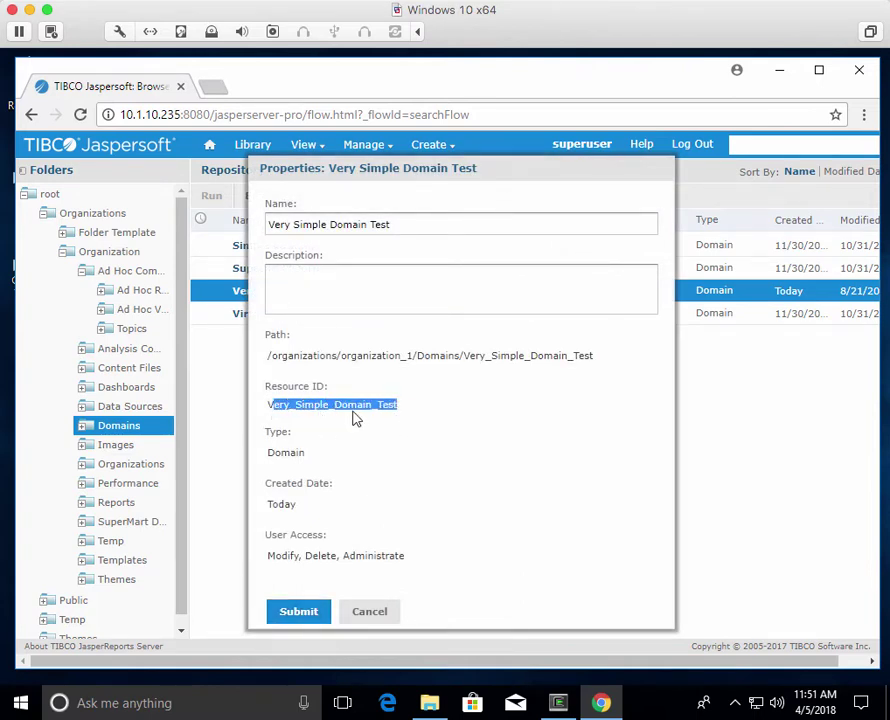
{"action": "left_click", "coordinate": [369, 611]}
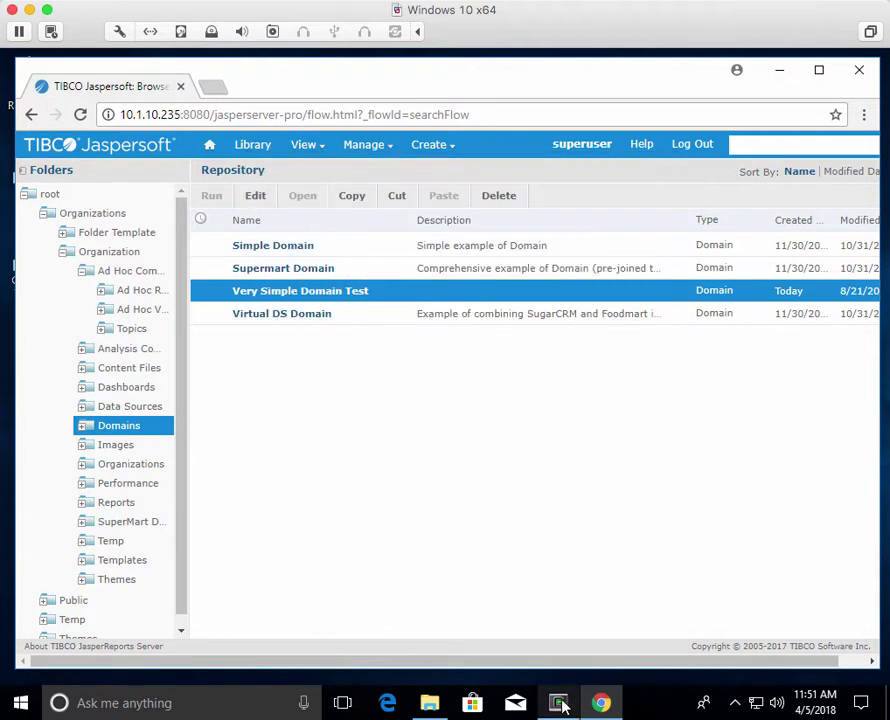
Step: Return to the terminal, complete the script command with the_month and month_2 as old and new field names, and run it
{"action": "left_click", "coordinate": [558, 702]}
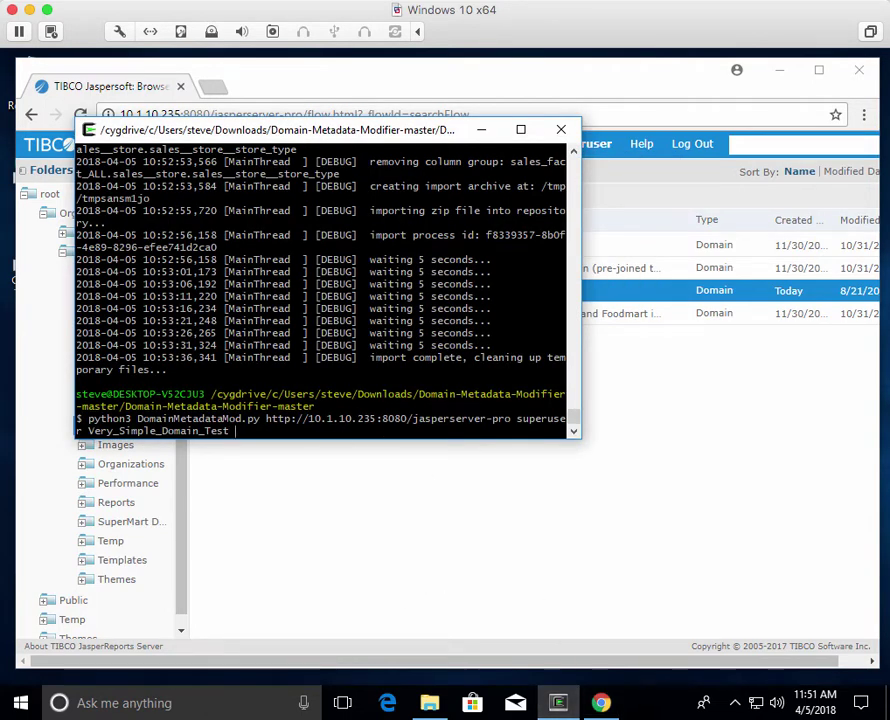
{"action": "type", "text": "the"}
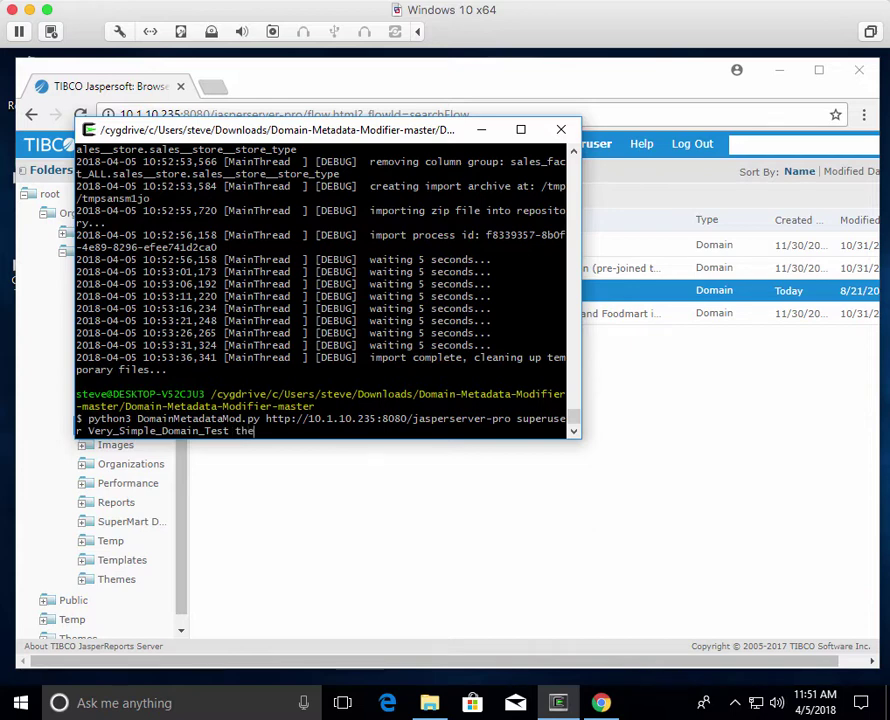
{"action": "type", "text": "_month"}
{"action": "type", "text": "month_2"}
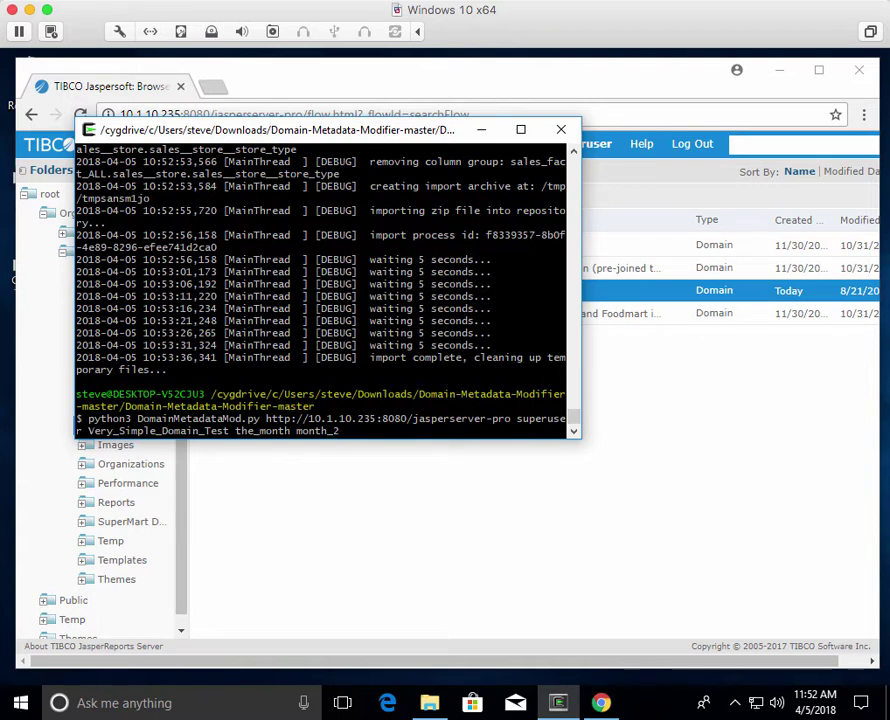
{"action": "type", "text": "the_month"}
{"action": "key", "text": "Return"}
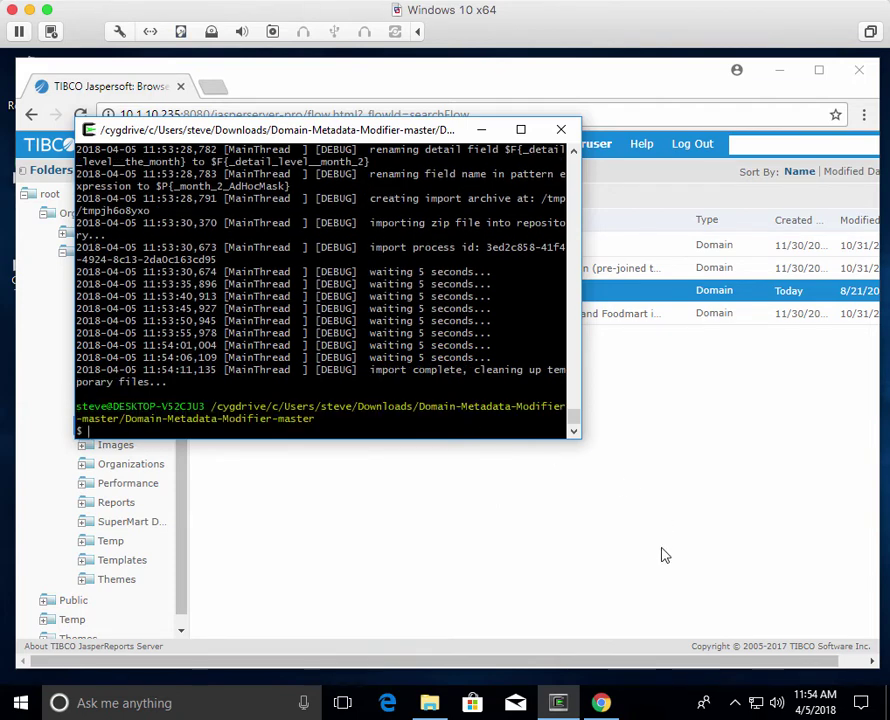
Step: Switch back to the browser and run Very Simple Chart View Report from the Ad Hoc Reports folder to examine its chart
{"action": "left_click", "coordinate": [465, 378]}
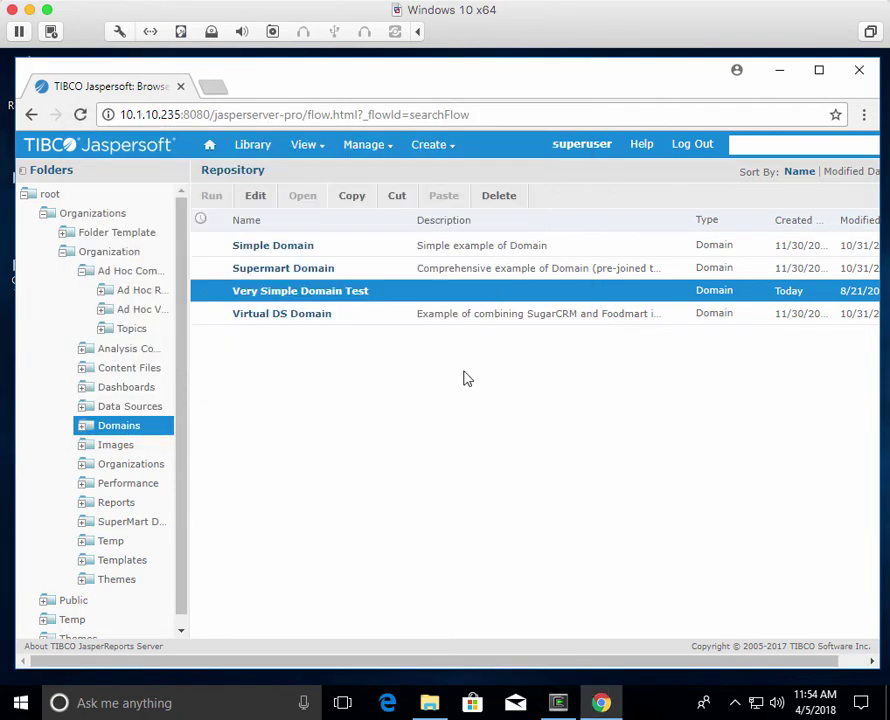
{"action": "left_click", "coordinate": [136, 291]}
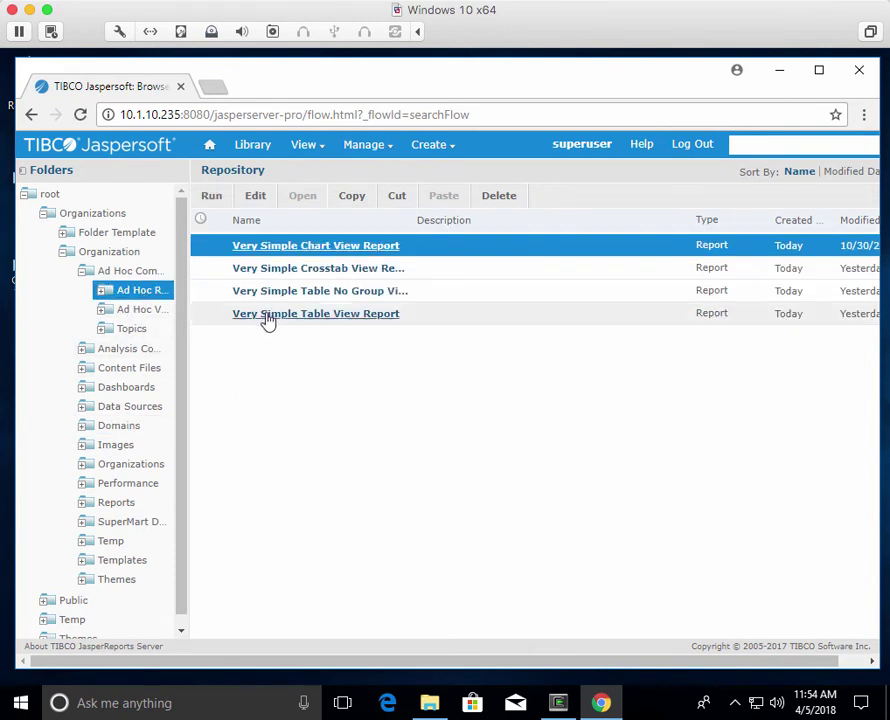
{"action": "left_click", "coordinate": [321, 247]}
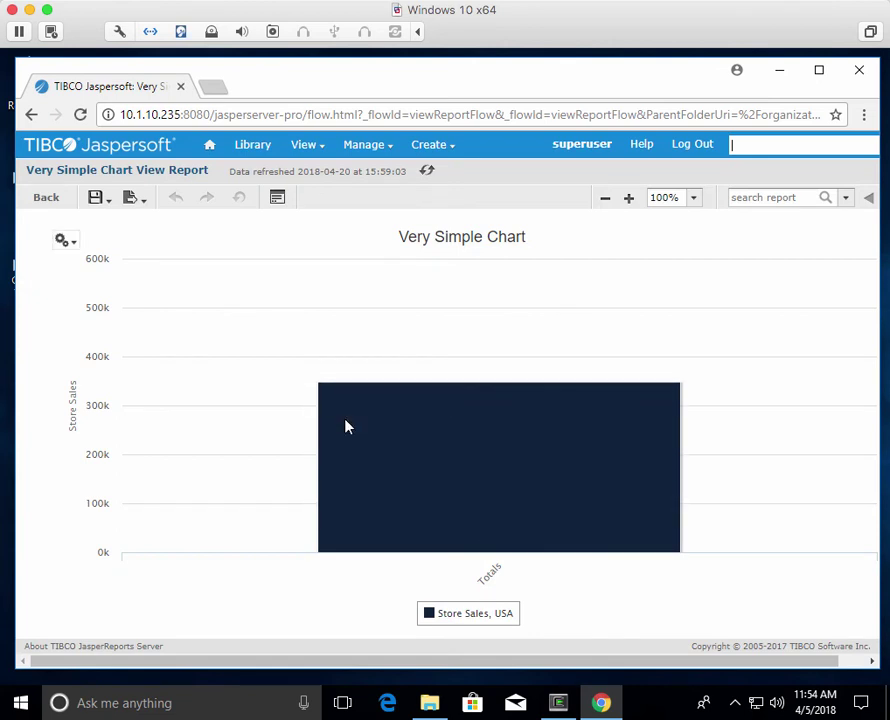
{"action": "mouse_move", "coordinate": [316, 411]}
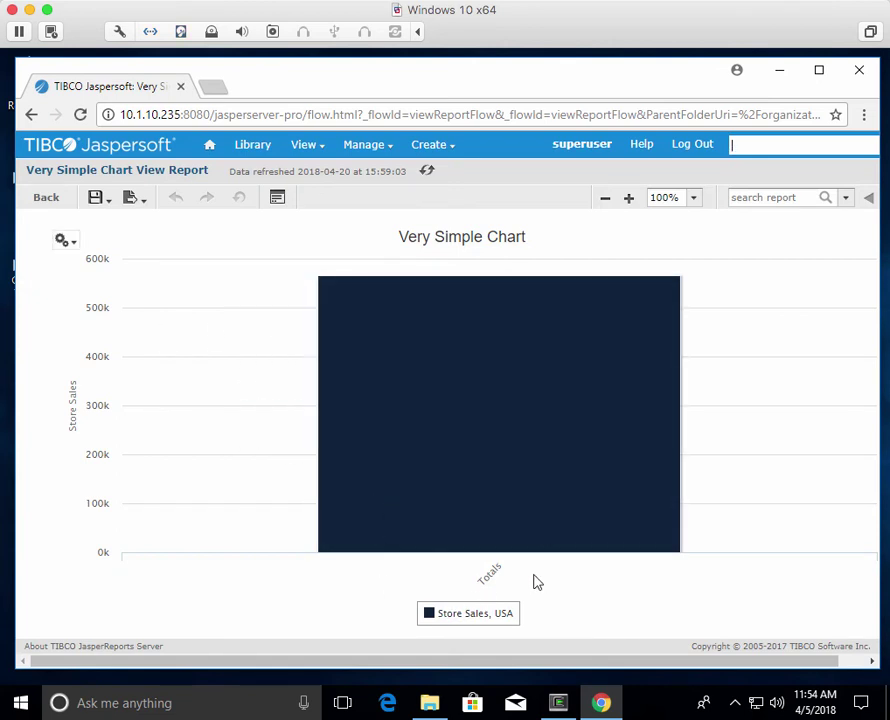
Step: Return to the repository and run the Very Simple Crosstab and Table No Group View reports to check their month field name
{"action": "left_click", "coordinate": [48, 200]}
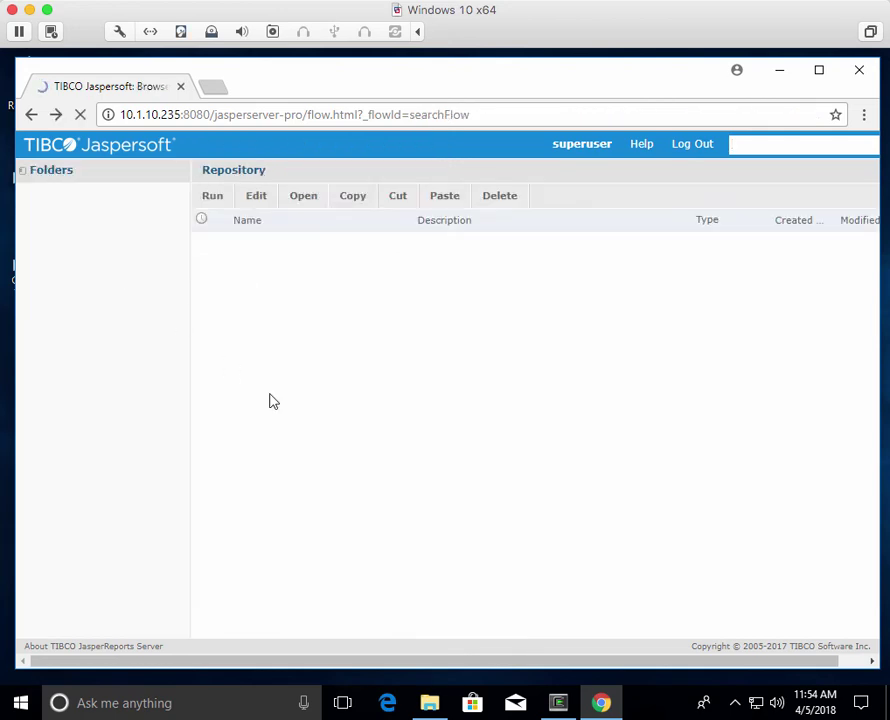
{"action": "left_click", "coordinate": [347, 267]}
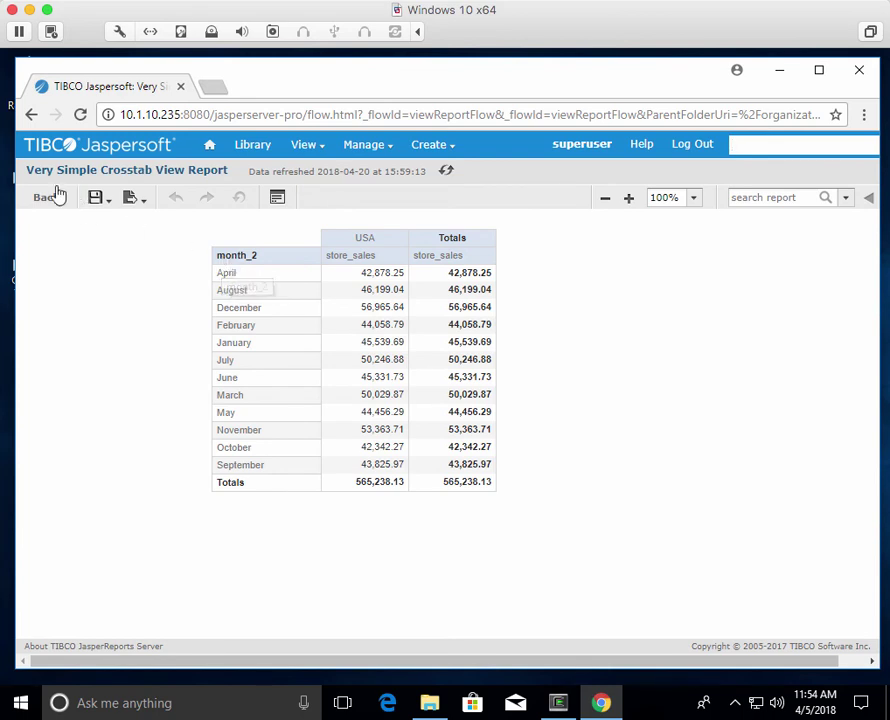
{"action": "left_click", "coordinate": [55, 196]}
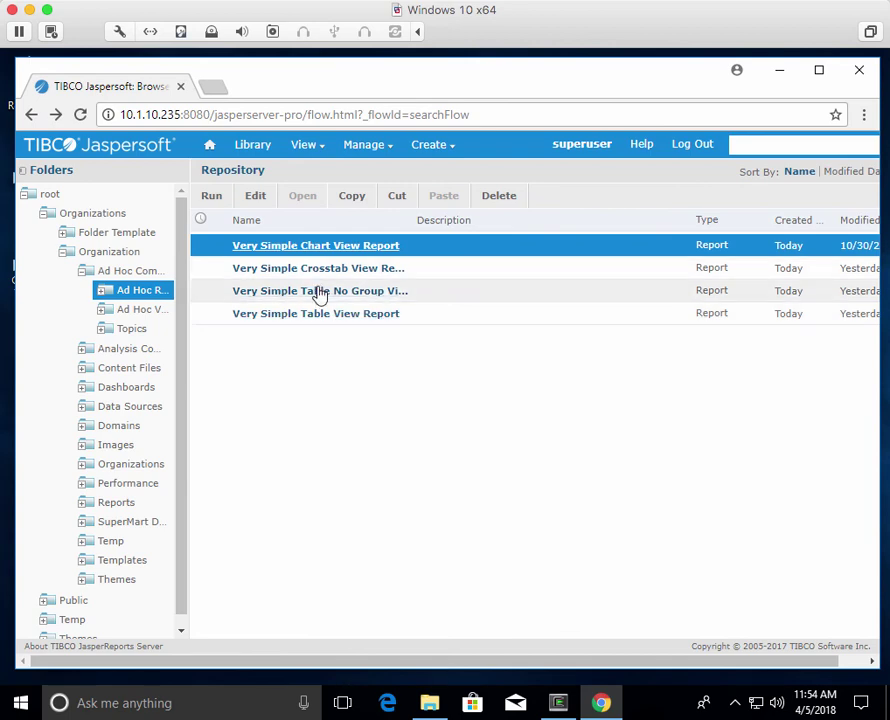
{"action": "left_click", "coordinate": [318, 291]}
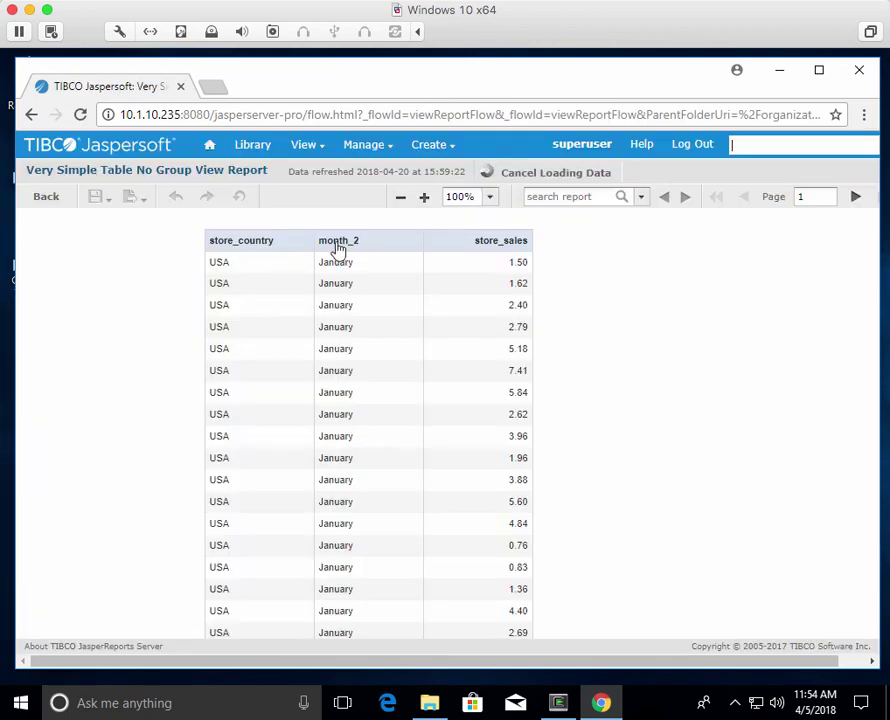
Step: Run Very Simple Table View Report to check its month column header, and go back to the repository
{"action": "left_click", "coordinate": [56, 200]}
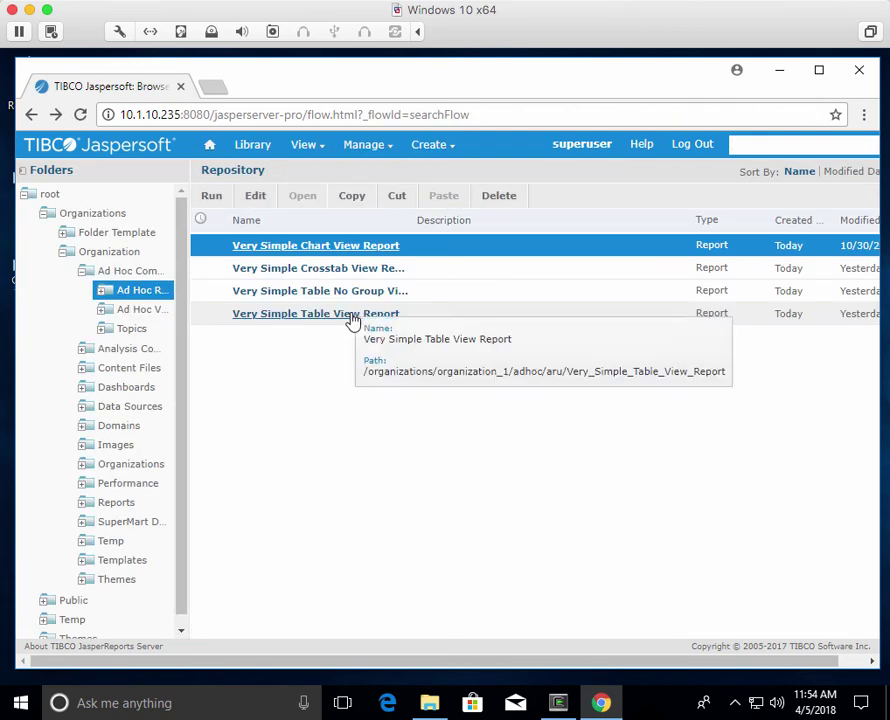
{"action": "left_click", "coordinate": [352, 316]}
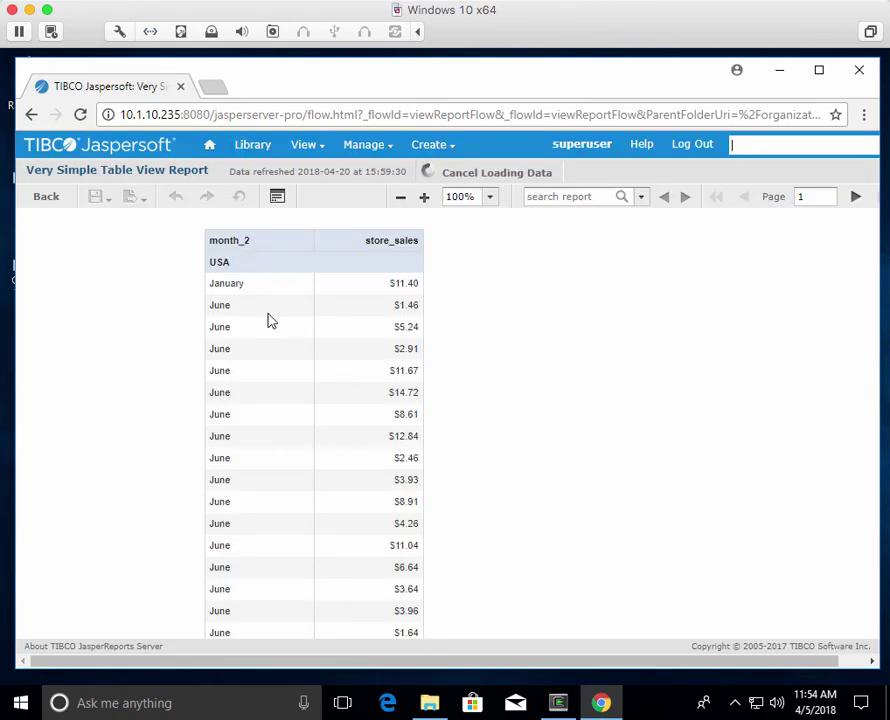
{"action": "left_click", "coordinate": [32, 197]}
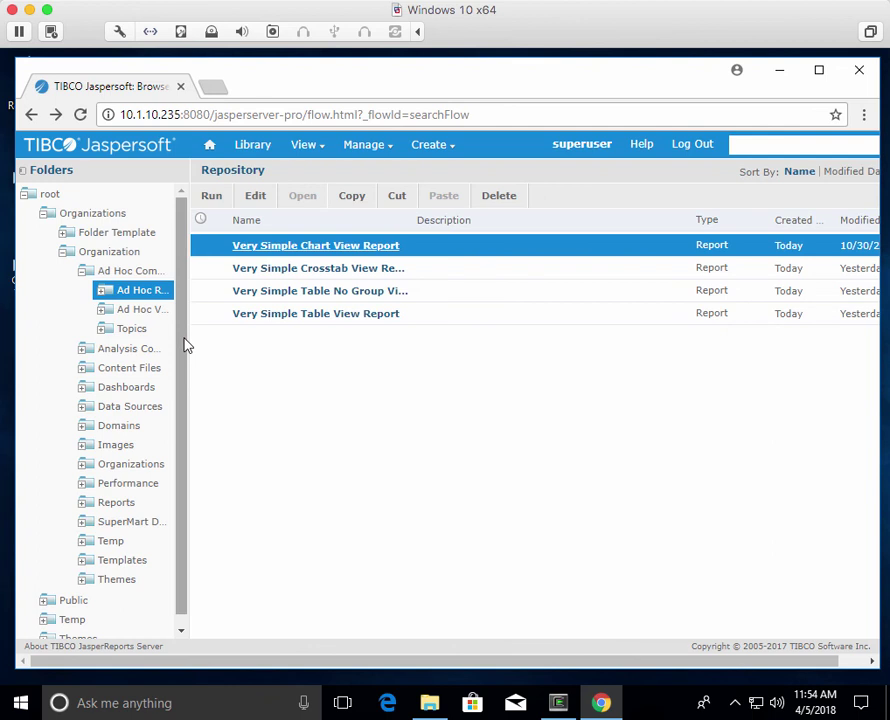